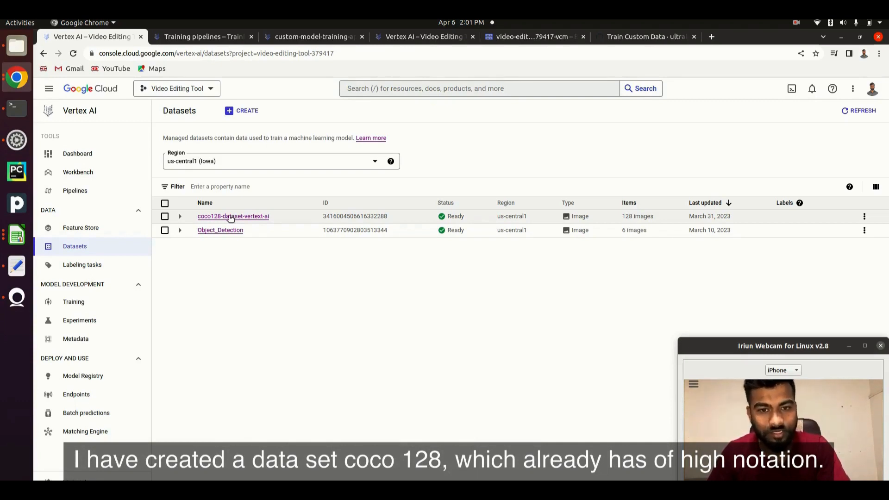
Step: Open the coco128-dataset-vertext-ai dataset in a separate browser tab and bring it into view
right_click(231, 217)
left_click(287, 224)
left_click(186, 37)
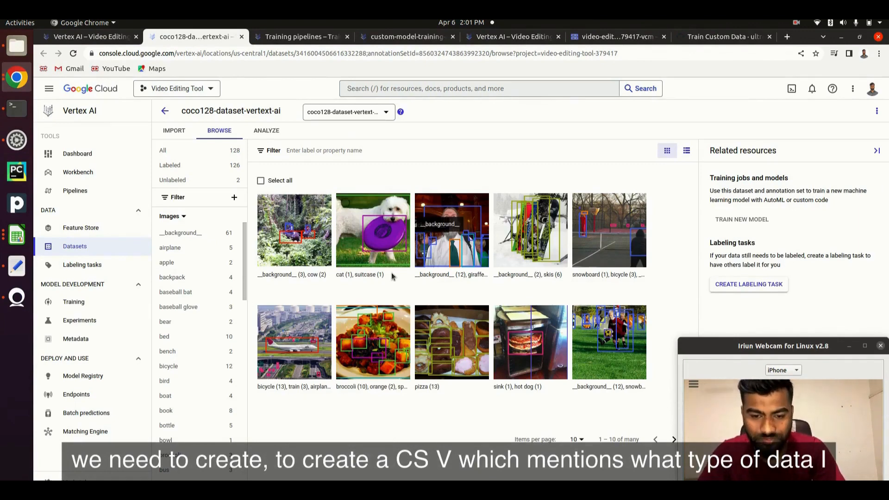
Step: Switch to LibreOffice Calc and review the split type, class and bounding-box columns of the coco_128 label CSV
left_click(16, 235)
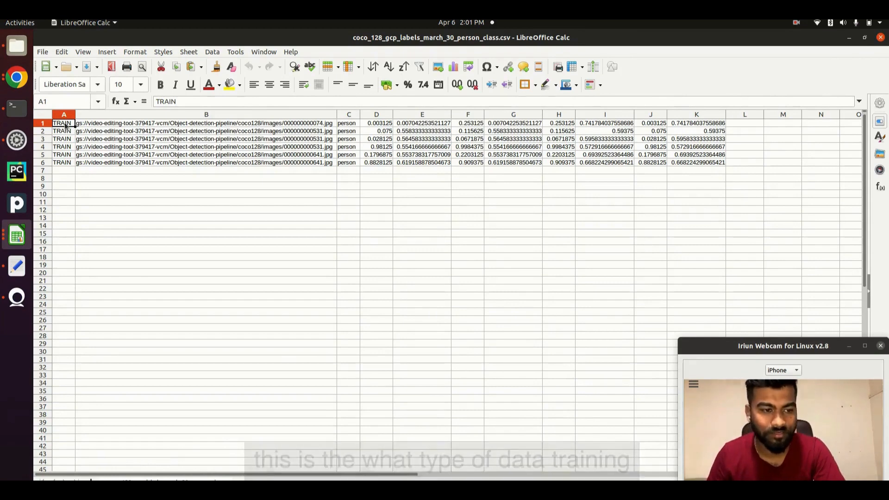
left_click(352, 126)
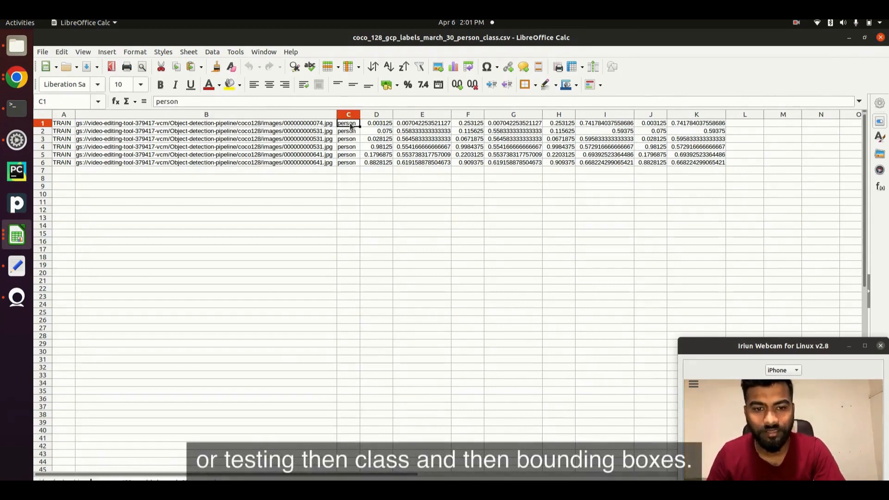
left_click(377, 124)
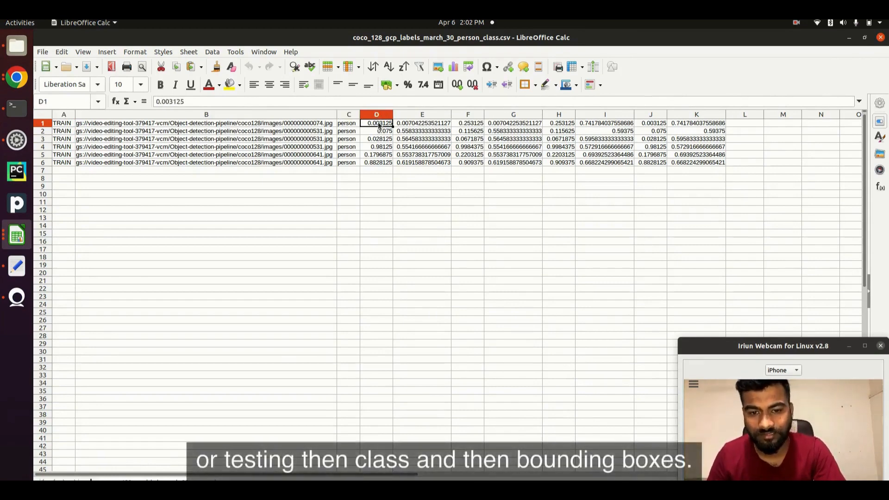
Step: Return to Chrome and compare the coco128 dataset's import methods, ending with uploading import files from the computer selected
left_click(16, 80)
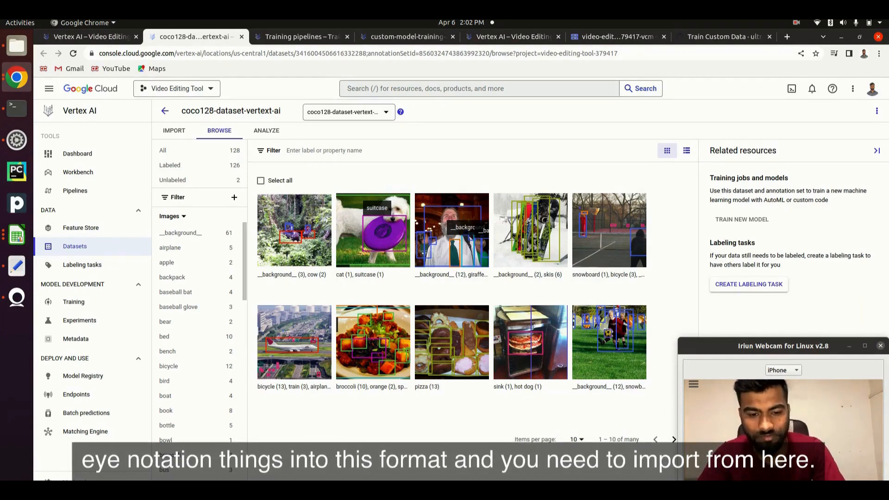
left_click(179, 130)
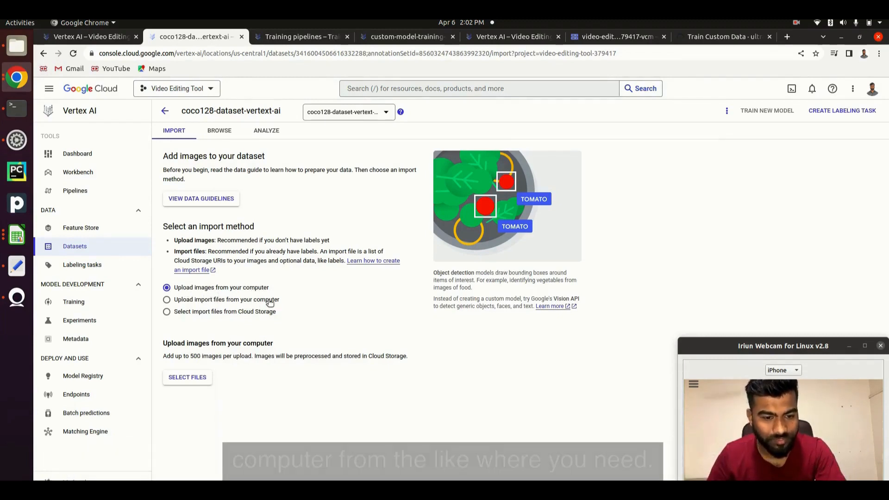
left_click(224, 301)
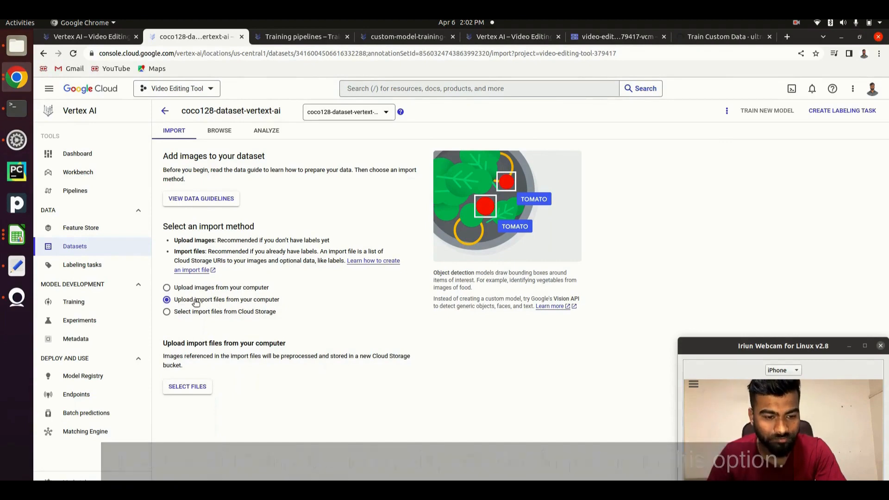
left_click(212, 313)
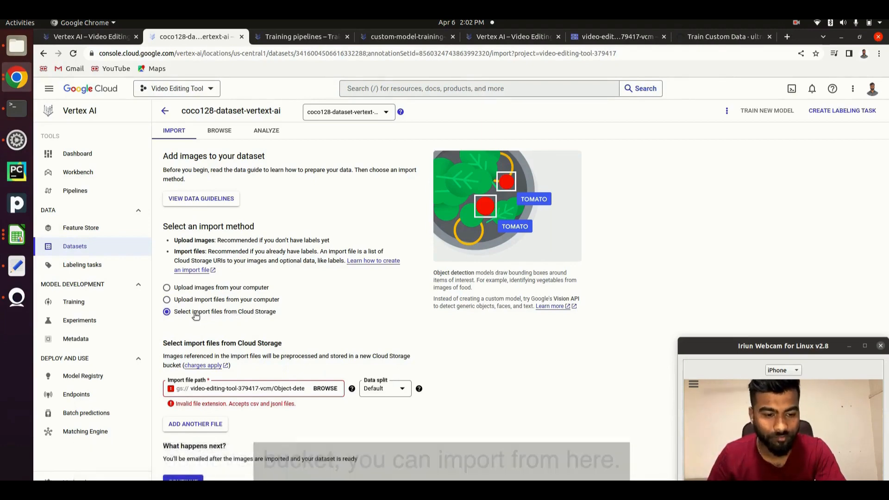
left_click(189, 288)
left_click(210, 299)
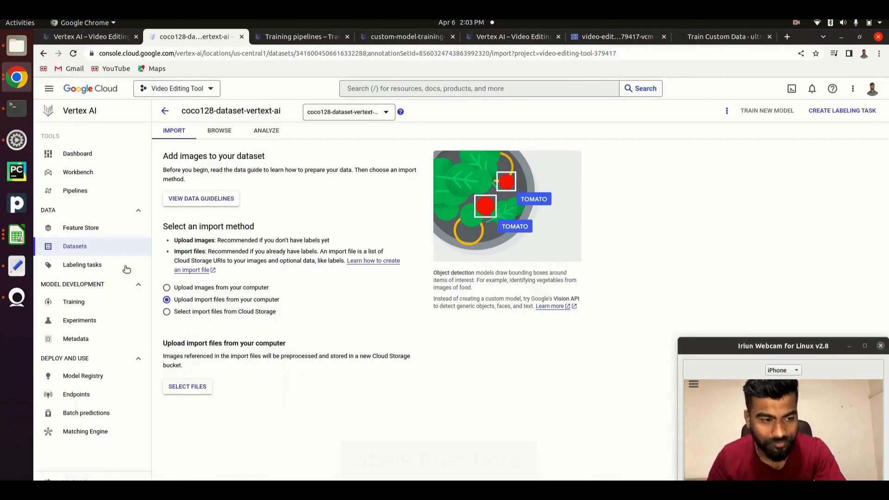
Step: Check the label CSV in LibreOffice Calc again, and reopen coco128-dataset-vertext-ai from the dataset list in Chrome
left_click(4, 228)
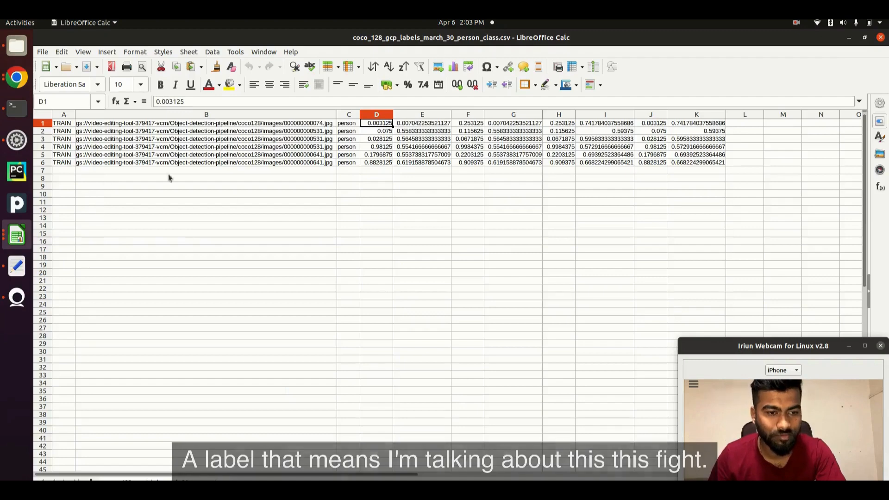
left_click(16, 77)
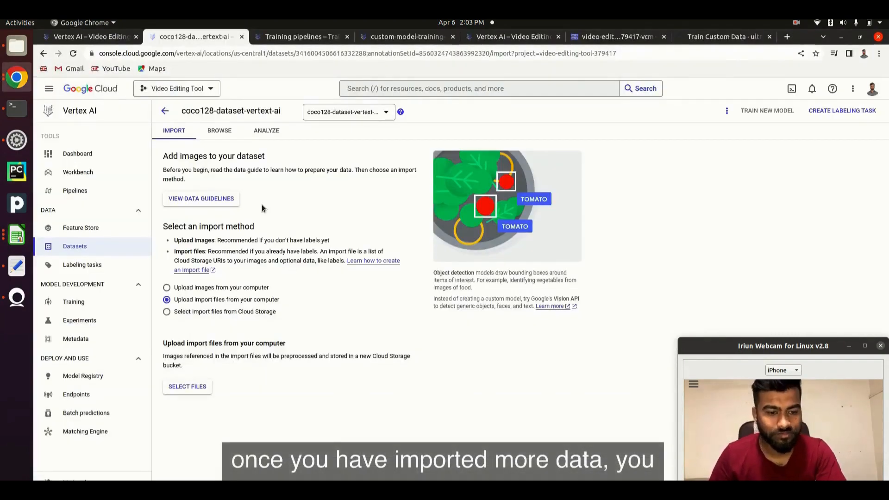
left_click(164, 111)
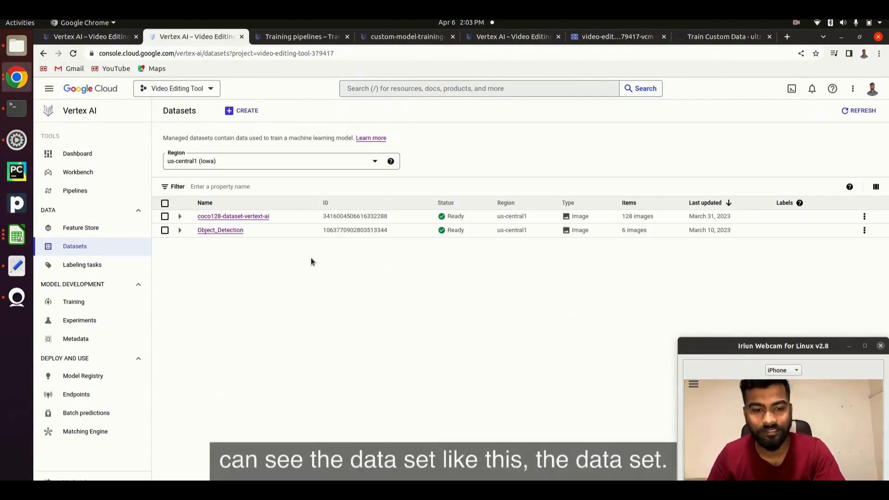
left_click(259, 217)
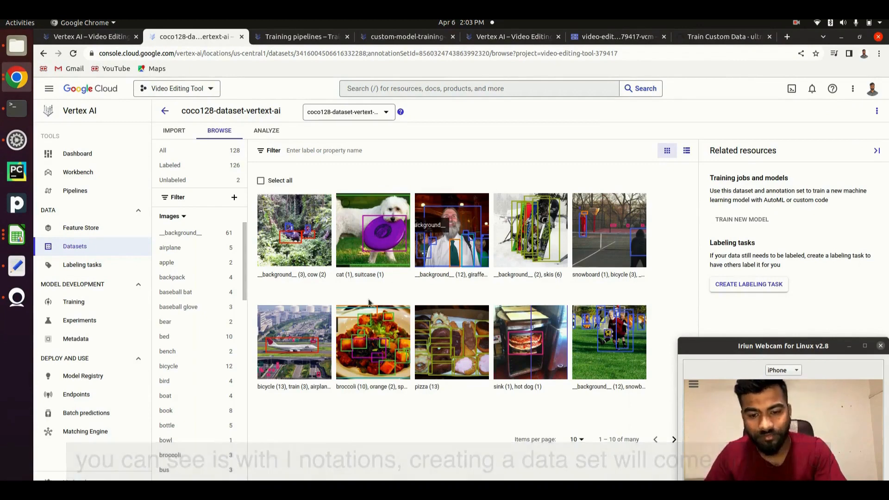
Step: Open the Object_Detection dataset from the dataset list in a separate browser tab and bring it into view
left_click(111, 38)
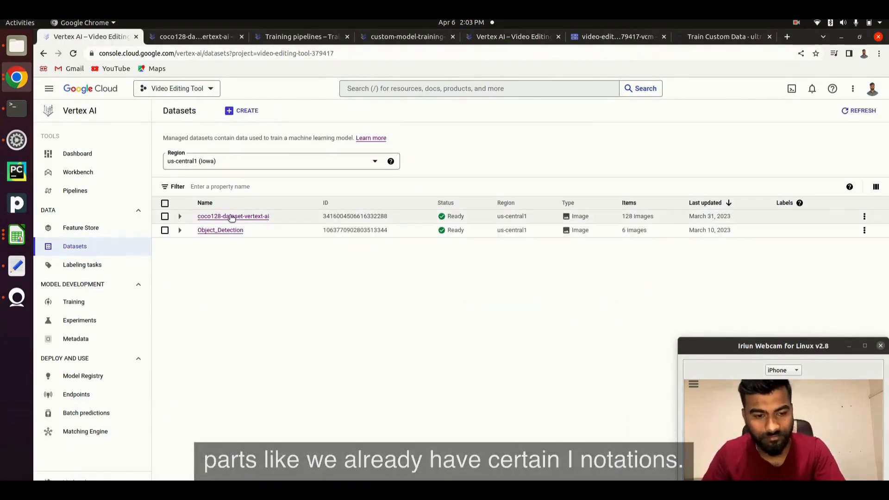
right_click(231, 230)
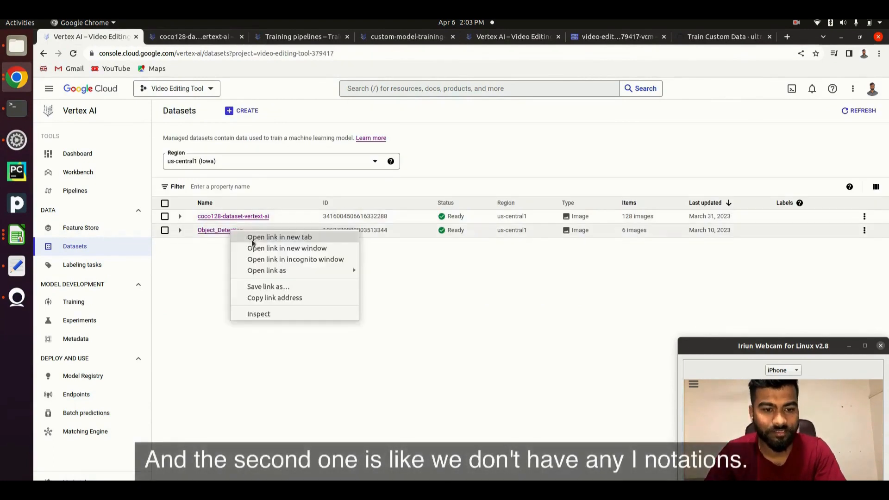
left_click(259, 236)
left_click(265, 40)
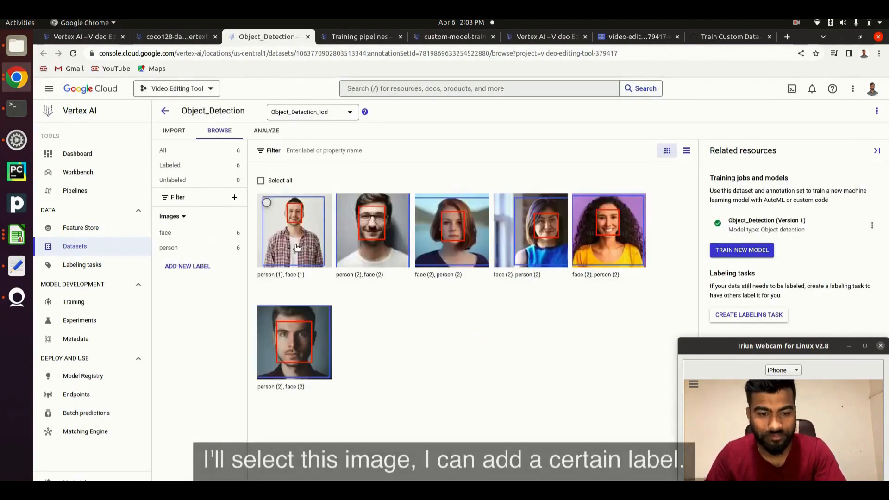
Step: Try to add a bounding box around the whole person in the first image of the Object_Detection dataset
left_click(280, 228)
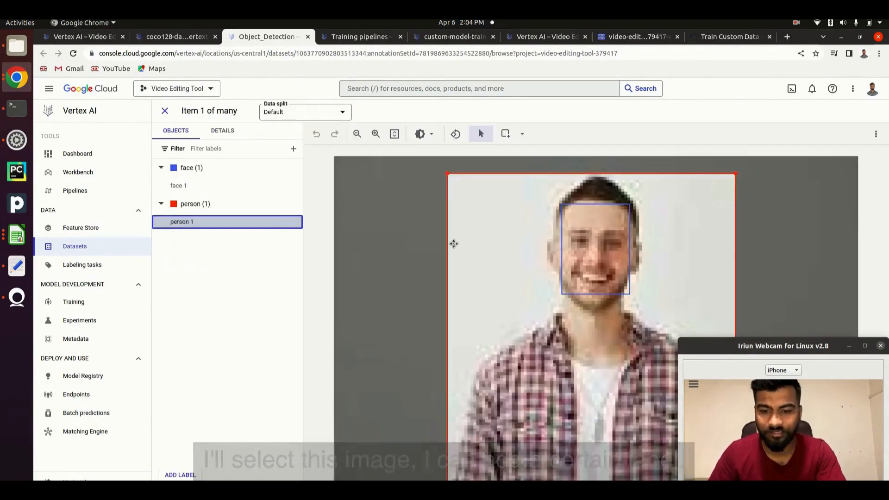
left_click(511, 135)
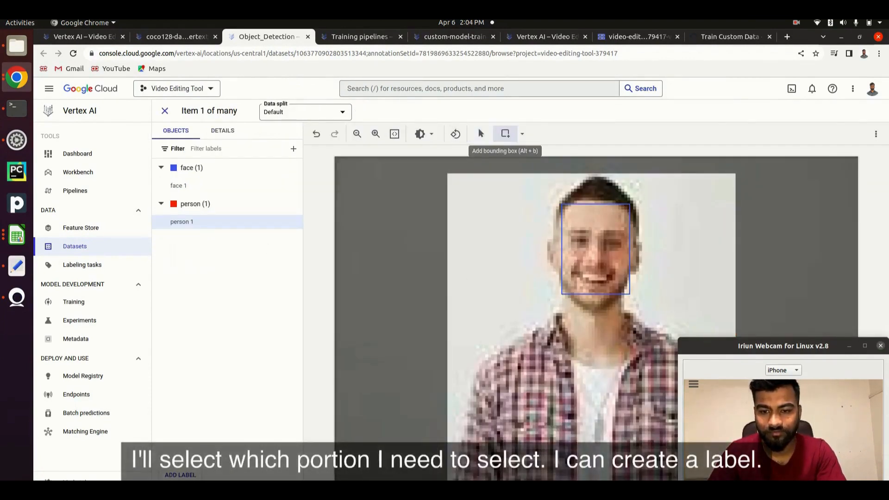
left_click_drag(458, 186, 728, 463)
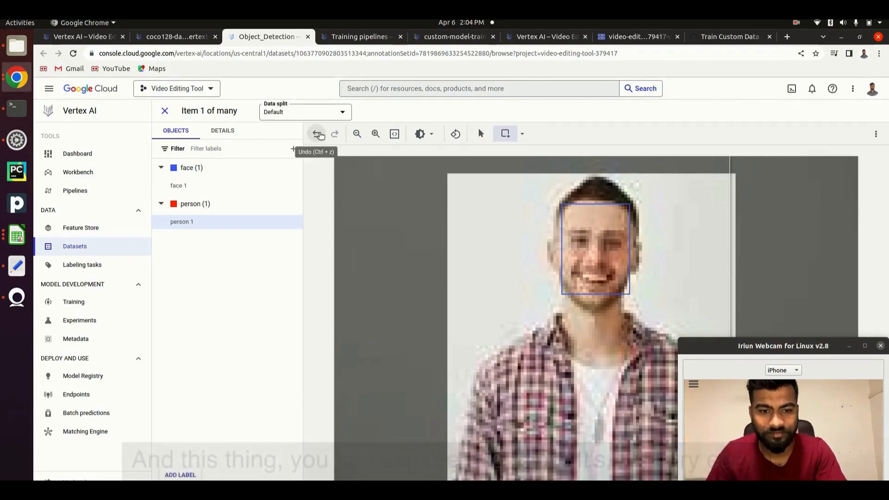
key("Escape")
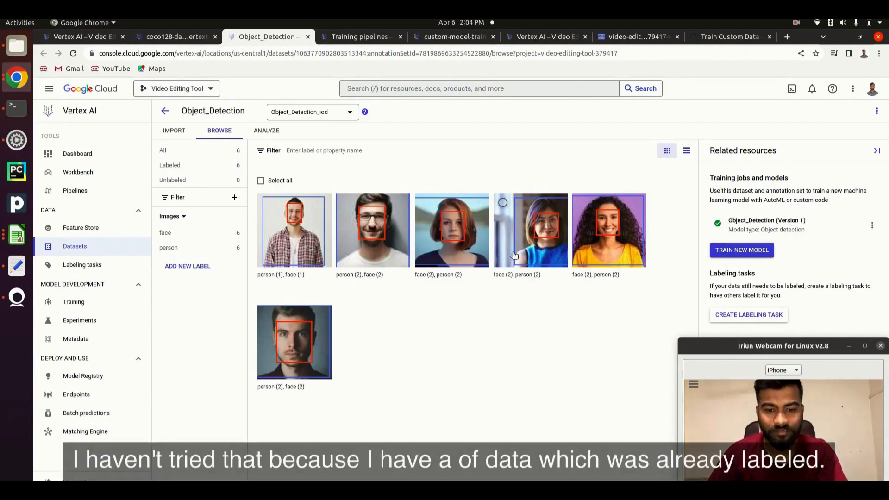
Step: Go back to the coco128 dataset and open the Training page in a separate browser tab, ending on the dataset
left_click(185, 38)
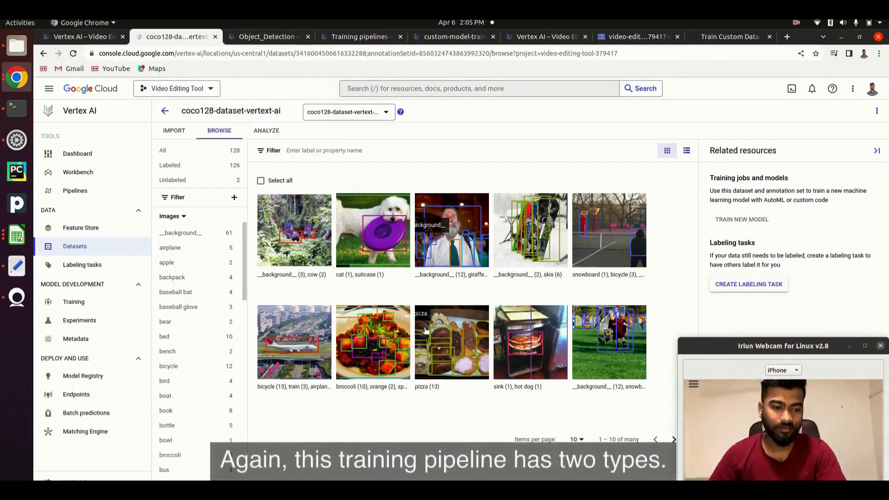
right_click(99, 302)
left_click(125, 308)
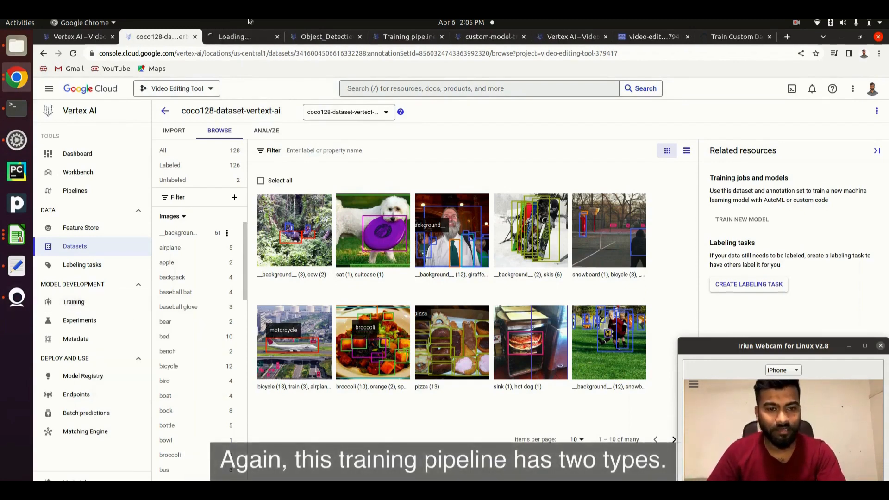
left_click(243, 38)
left_click(149, 38)
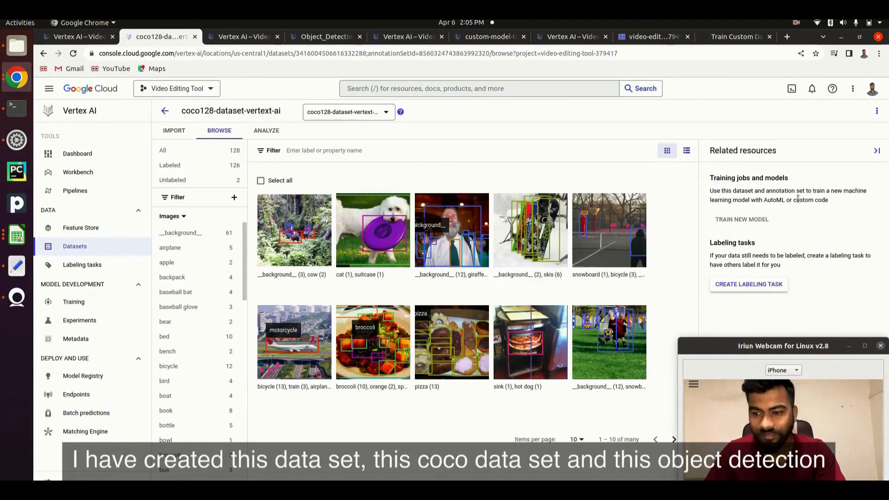
Step: Open the Object_Detection dataset from the dataset list and start setting up training for a new model
left_click(165, 110)
left_click(230, 231)
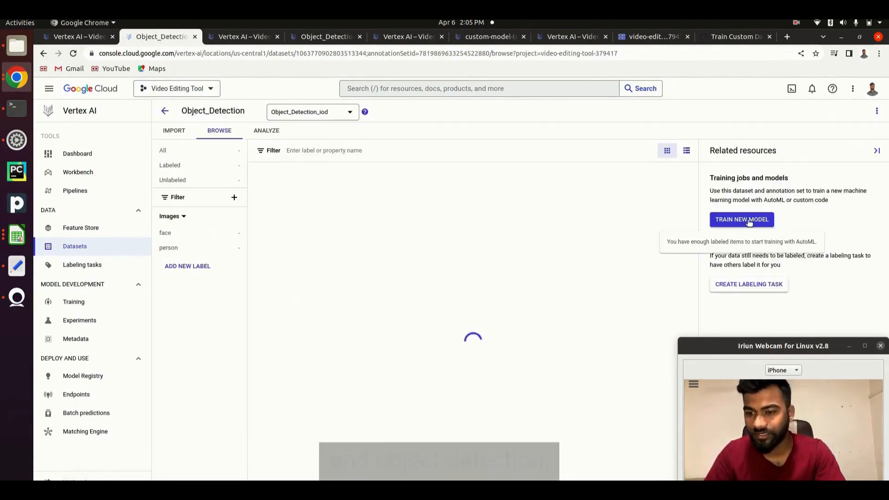
left_click(749, 222)
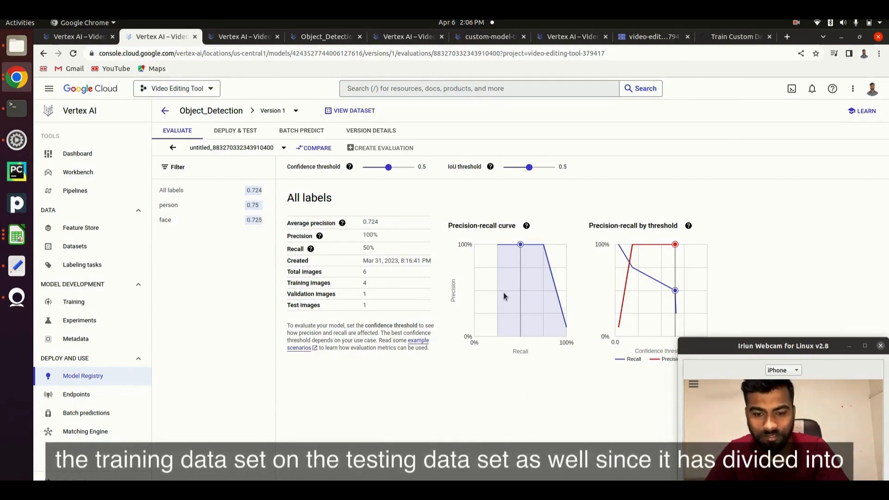
Step: Examine the Object_Detection model's training, validation and test image split, its precision-recall curve and its precision-recall by threshold
left_click_drag(376, 294, 294, 294)
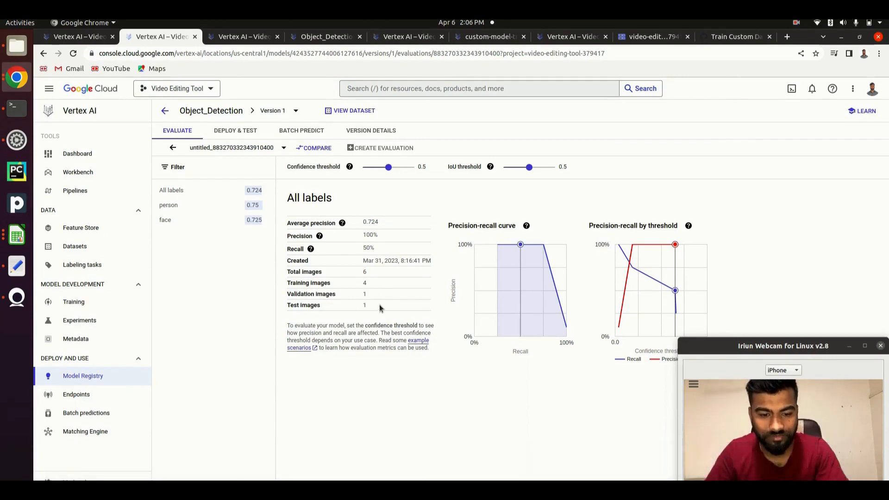
left_click_drag(379, 305, 310, 306)
left_click_drag(416, 284, 311, 283)
left_click_drag(387, 295, 295, 294)
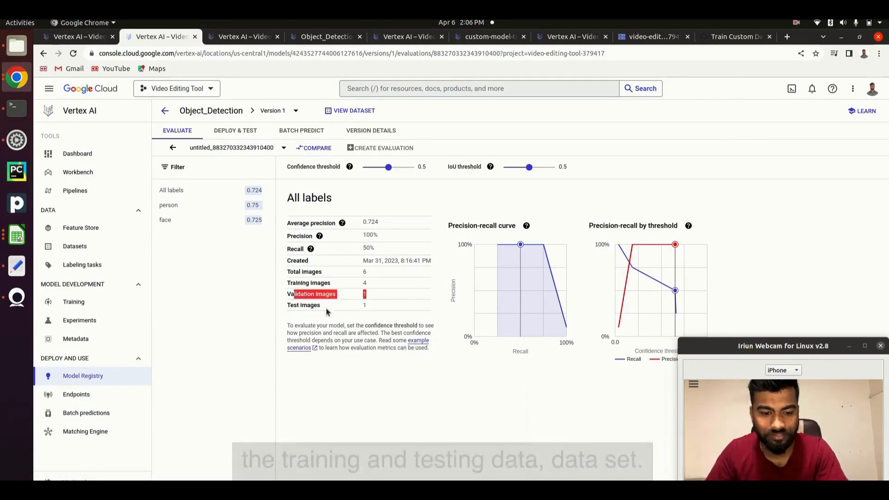
left_click(326, 308)
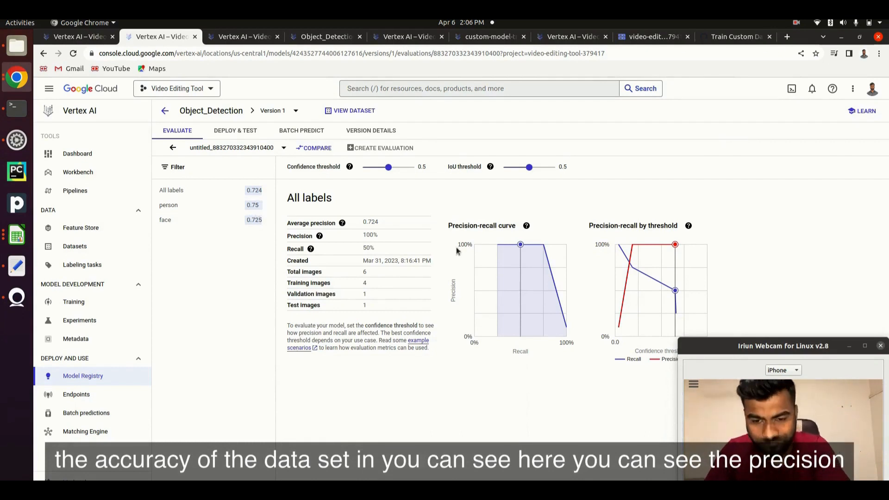
left_click_drag(447, 226, 516, 226)
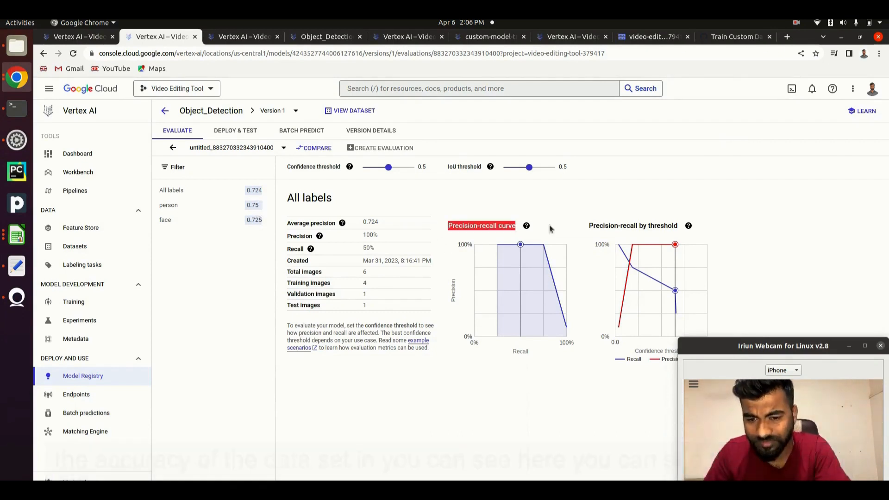
left_click(587, 227)
left_click_drag(588, 226, 678, 223)
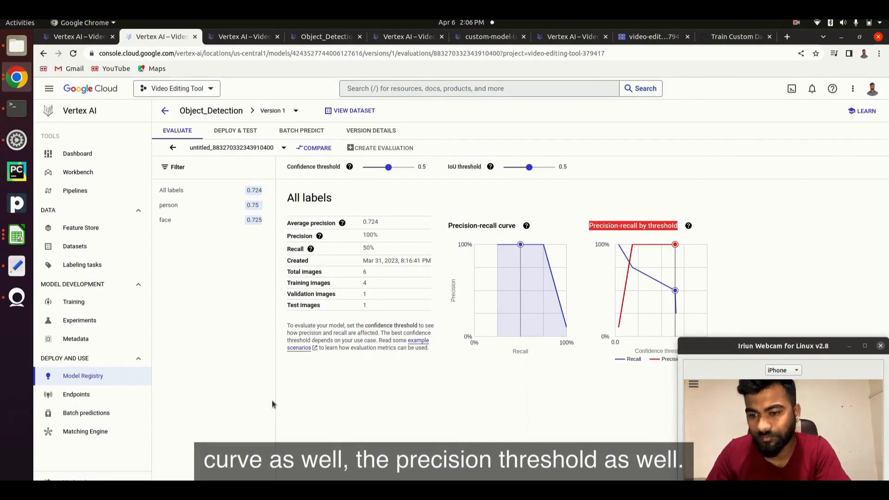
left_click(352, 366)
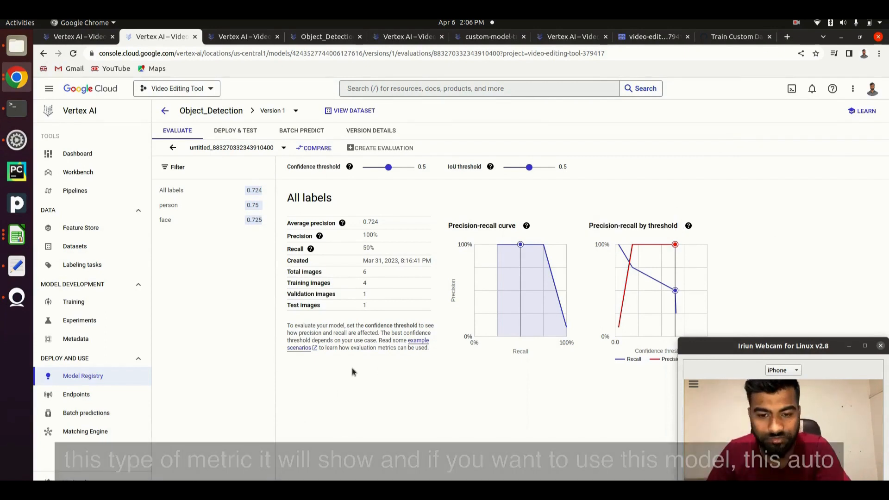
Step: Look at the model's deployment and testing options, and view the custom-model-training-april-1 pipeline's details, ending on the training pipeline list
left_click(220, 132)
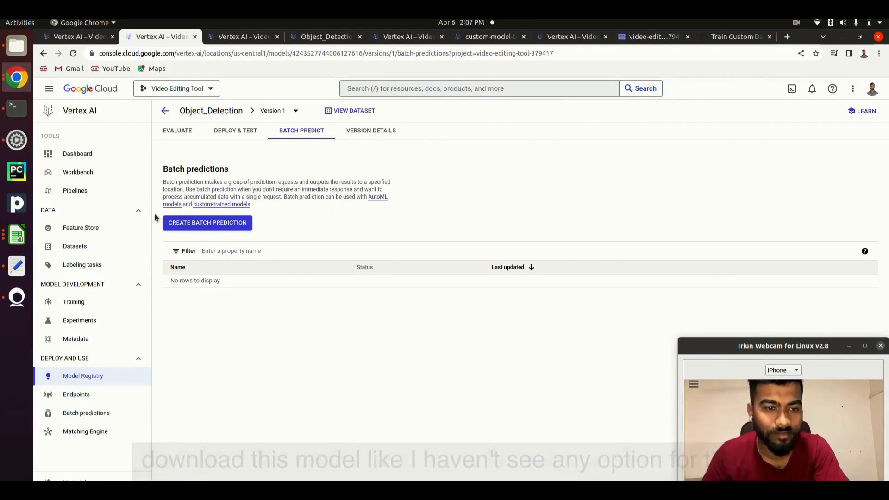
left_click(92, 307)
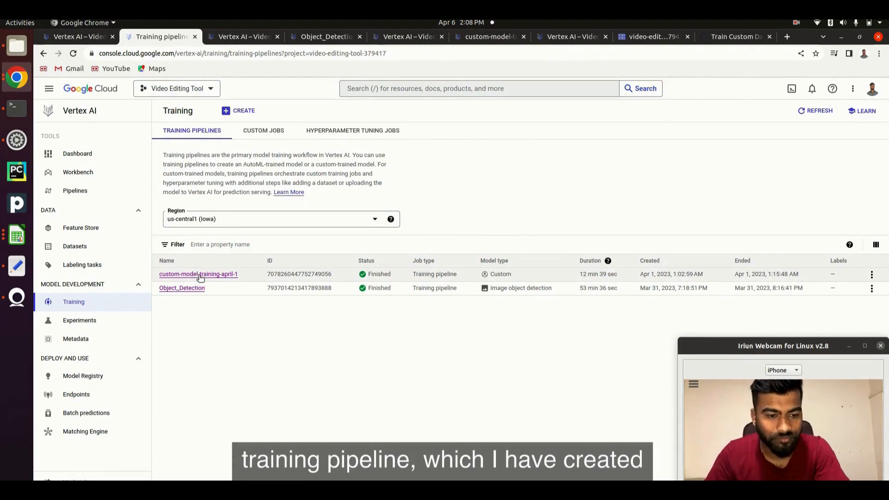
left_click(217, 275)
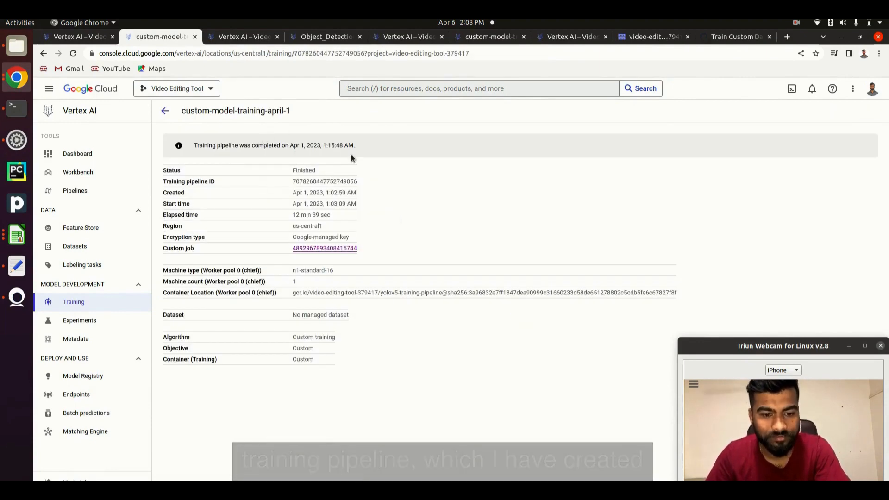
left_click(165, 111)
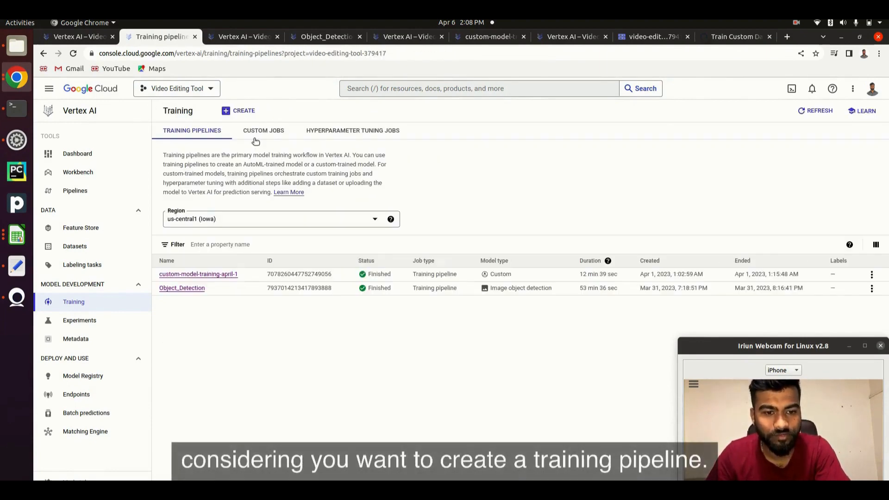
Step: Start a new training pipeline on the coco128-dataset-vertext-ai dataset, using Custom training (advanced) as the method, and proceed to the model details
left_click(235, 111)
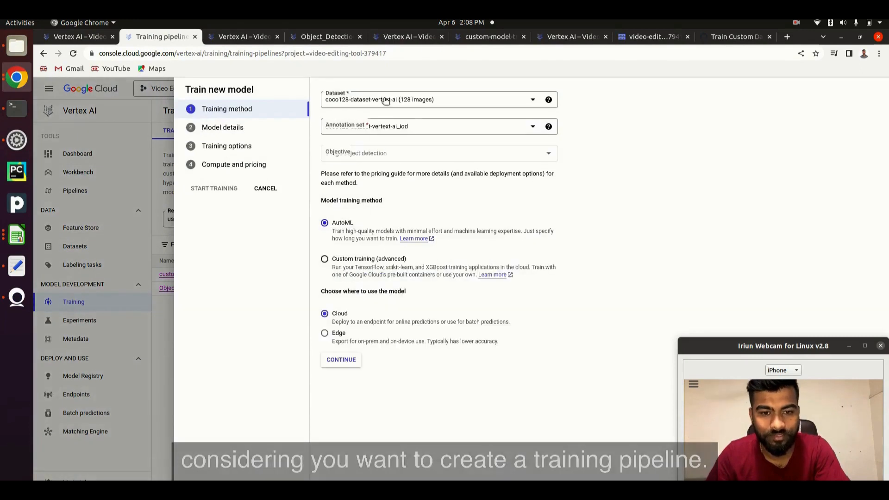
left_click(389, 99)
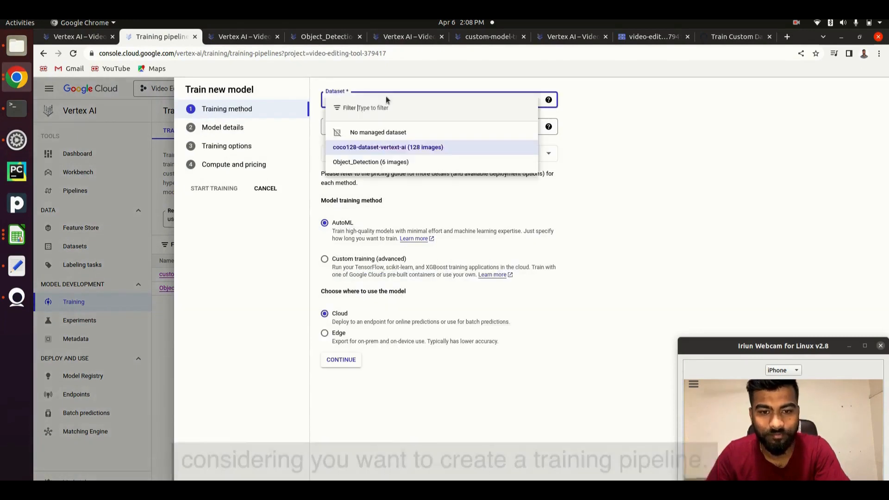
left_click(470, 223)
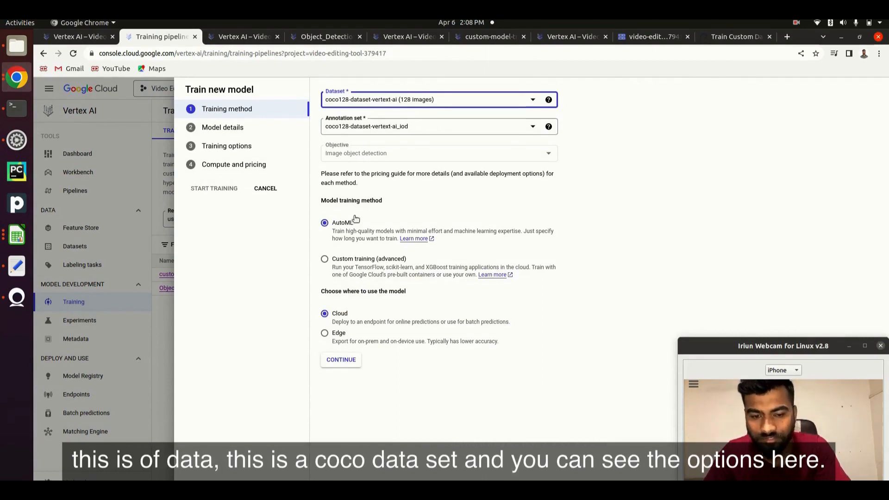
left_click_drag(320, 202, 383, 201)
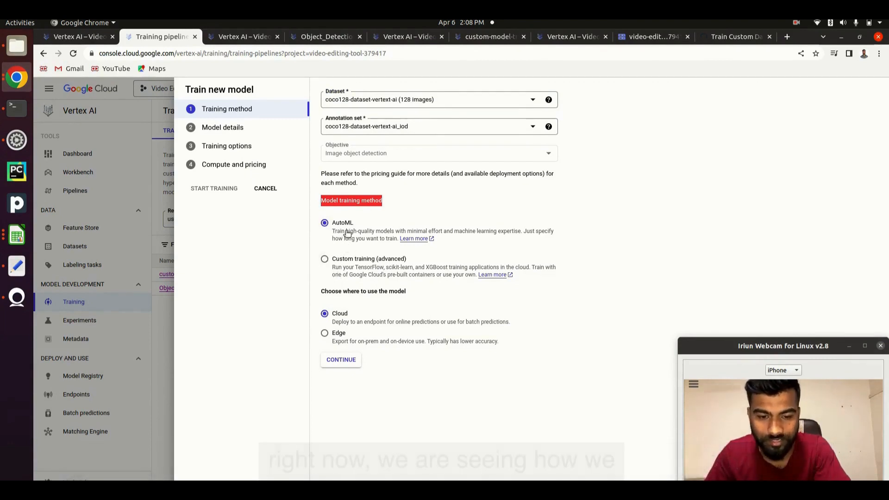
left_click(325, 259)
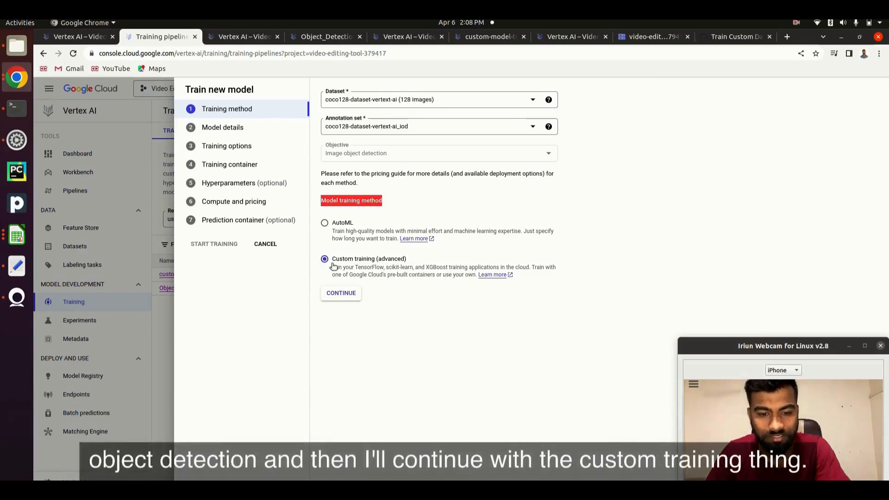
left_click(342, 294)
Step: Describe the new model as "xyz" and proceed to the training options
left_click(382, 167)
type("x")
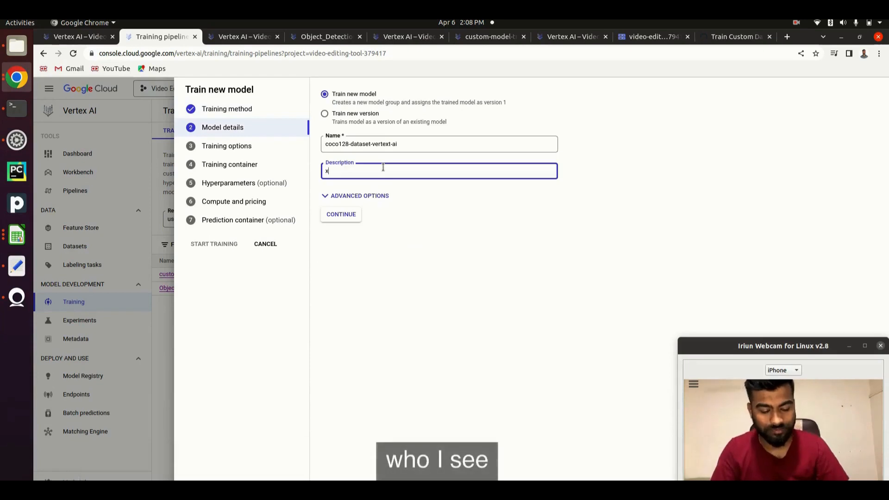
type("yz")
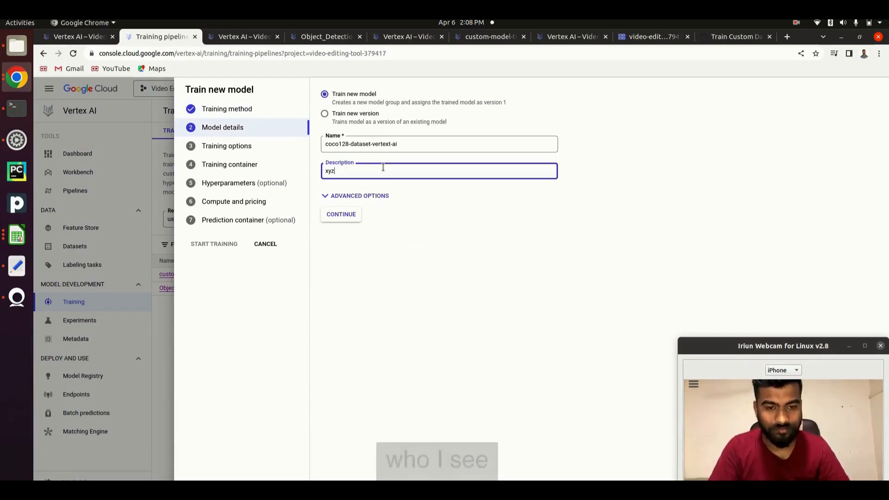
left_click(344, 216)
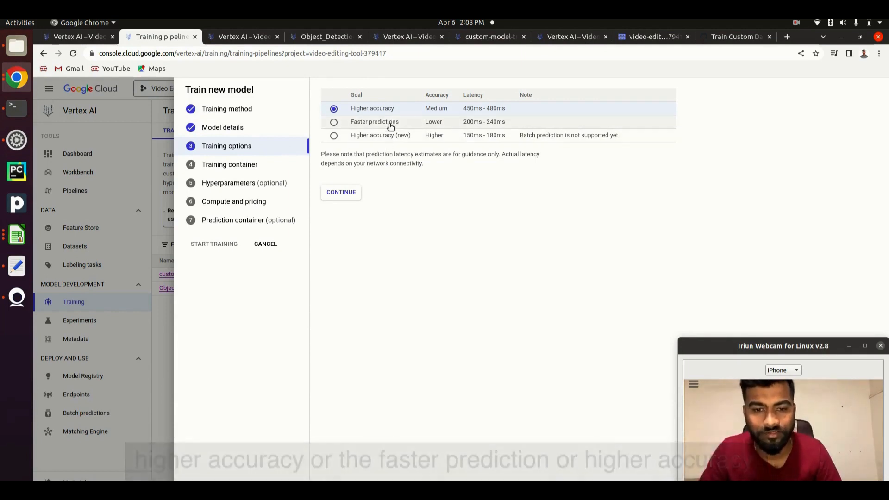
Step: Set the training goal to Faster predictions and choose a custom container for the training
left_click(449, 122)
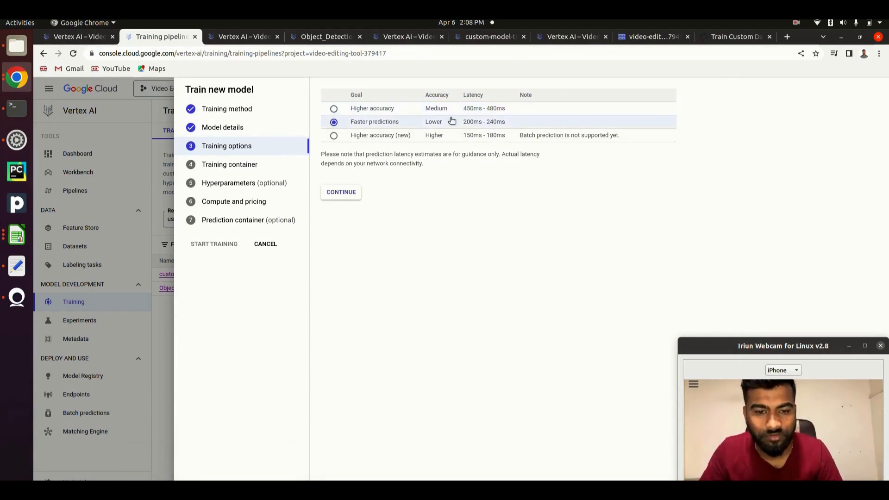
left_click(343, 198)
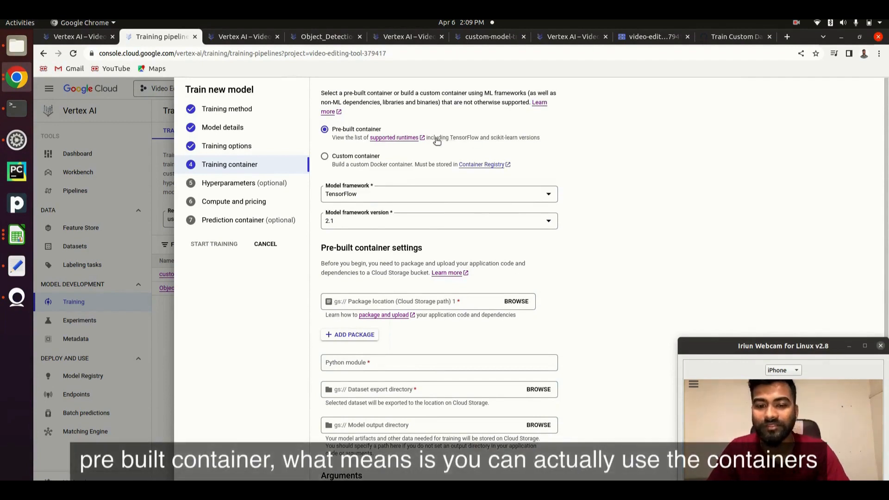
left_click(376, 163)
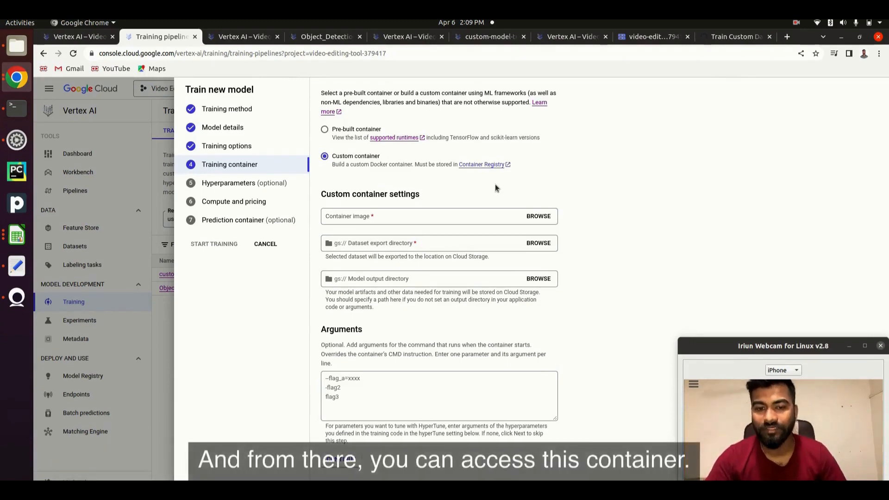
left_click(449, 220)
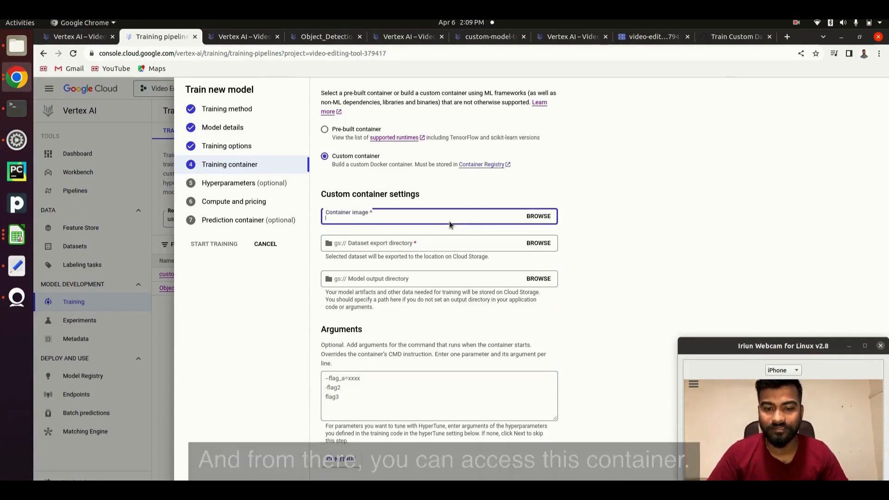
left_click(610, 235)
Step: Switch to the file manager and open the Dockerfile from the yolov5 folder inside AutoML in Home
left_click(17, 46)
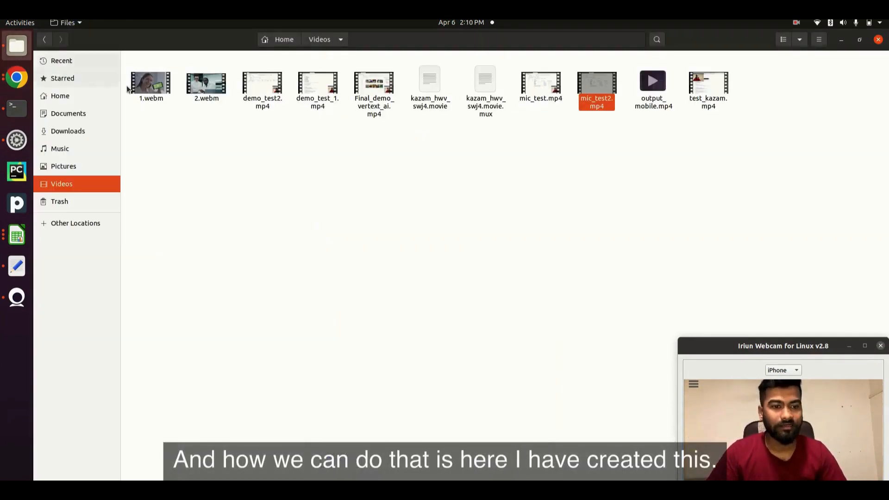
left_click(282, 40)
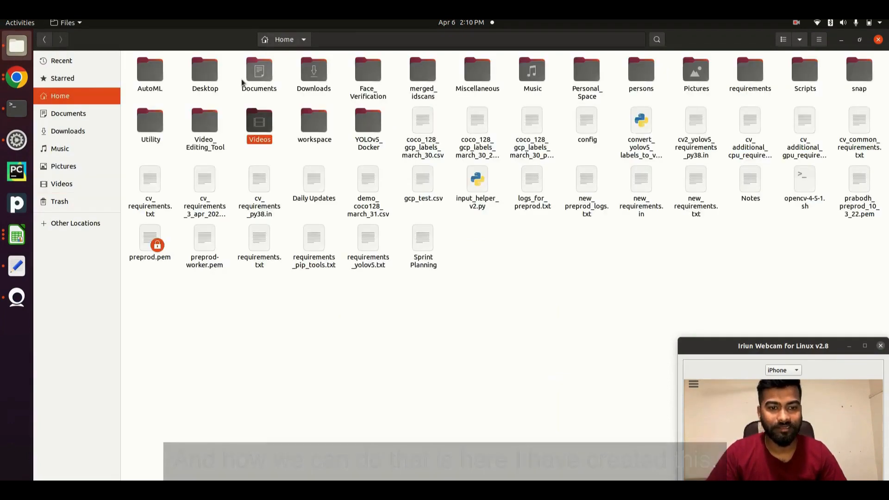
double_click(160, 83)
double_click(213, 76)
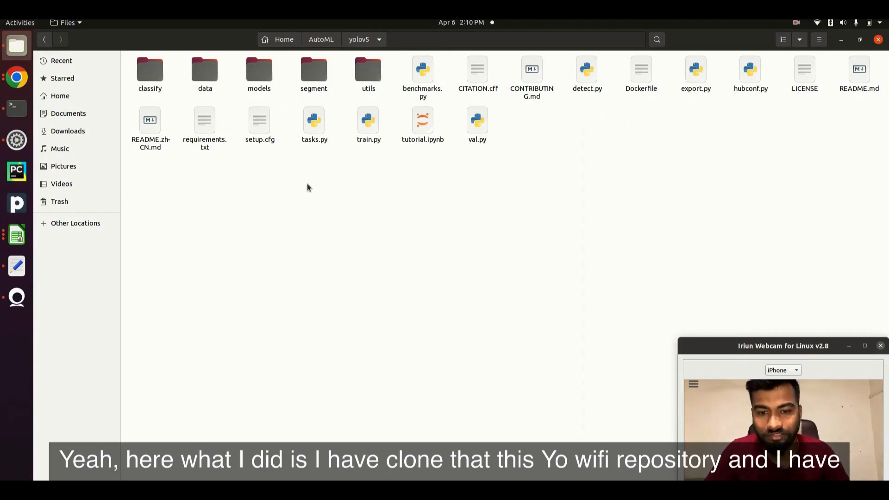
double_click(648, 91)
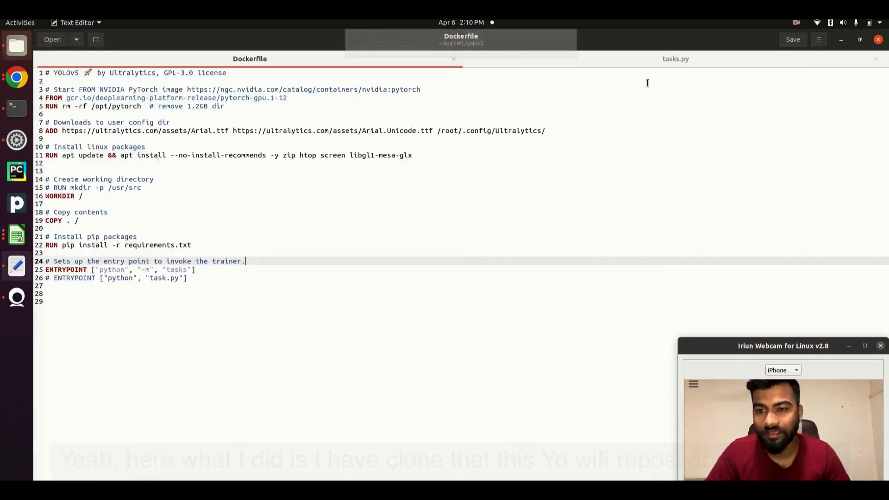
Step: Examine the Dockerfile's base image, its font downloads and its Linux package installation command
left_click_drag(266, 189, 319, 148)
left_click(326, 170)
left_click_drag(66, 98, 297, 97)
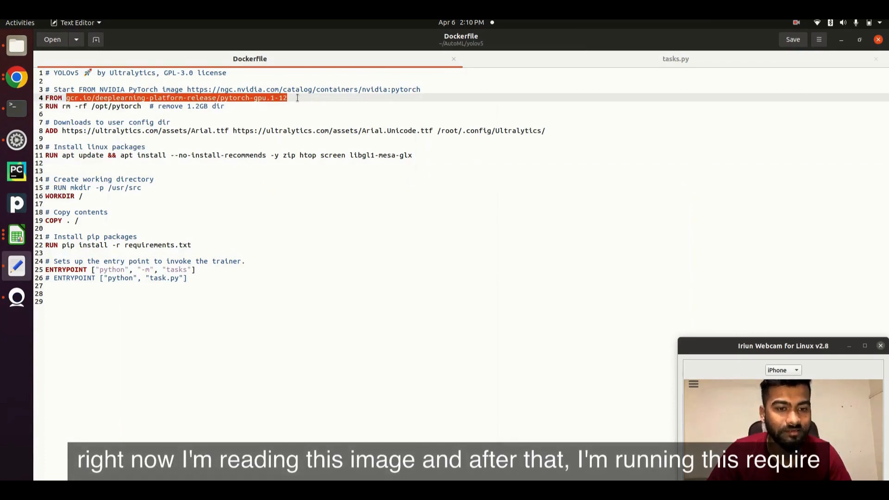
left_click_drag(60, 132, 445, 133)
left_click(143, 180)
left_click_drag(64, 155, 256, 165)
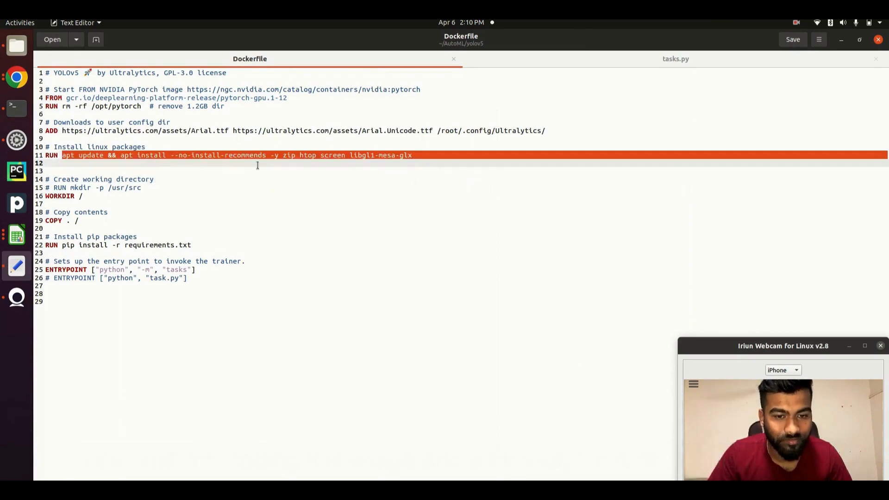
left_click(112, 203)
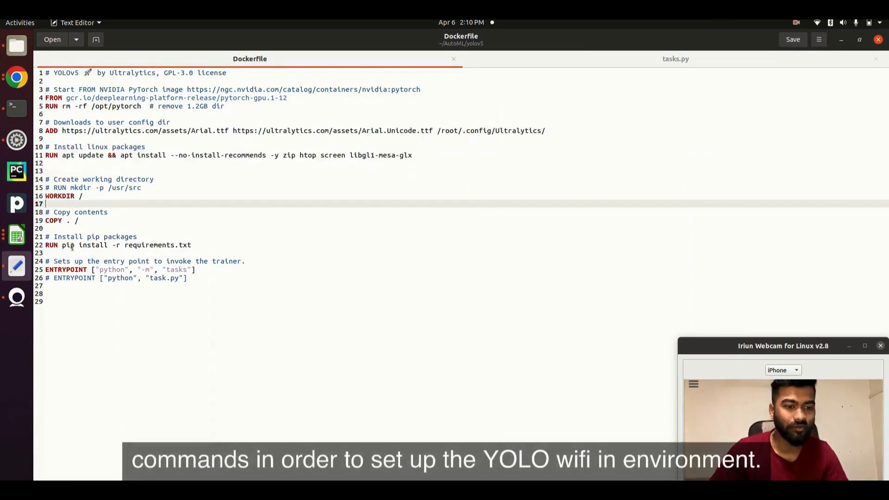
Step: Examine the Dockerfile's pip requirements installation and the entry point that invokes the trainer
left_click_drag(61, 245, 13, 248)
left_click(197, 253)
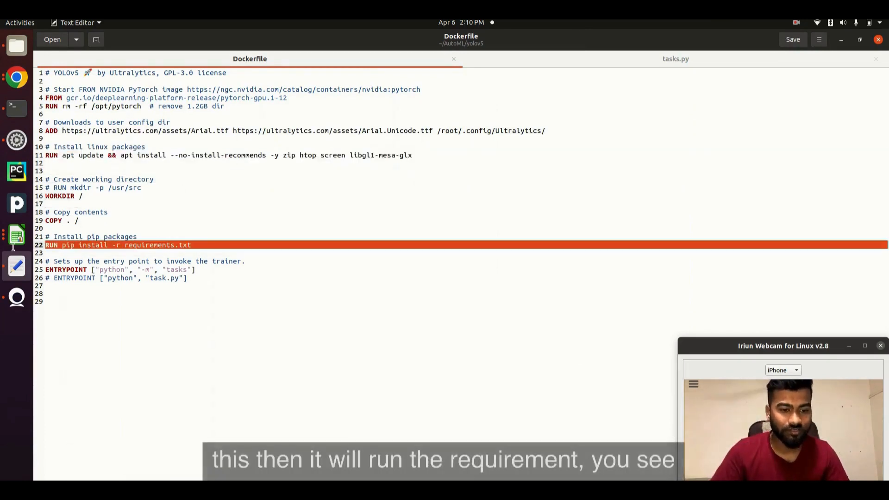
left_click(180, 270)
left_click_drag(196, 244, 99, 244)
left_click(208, 292)
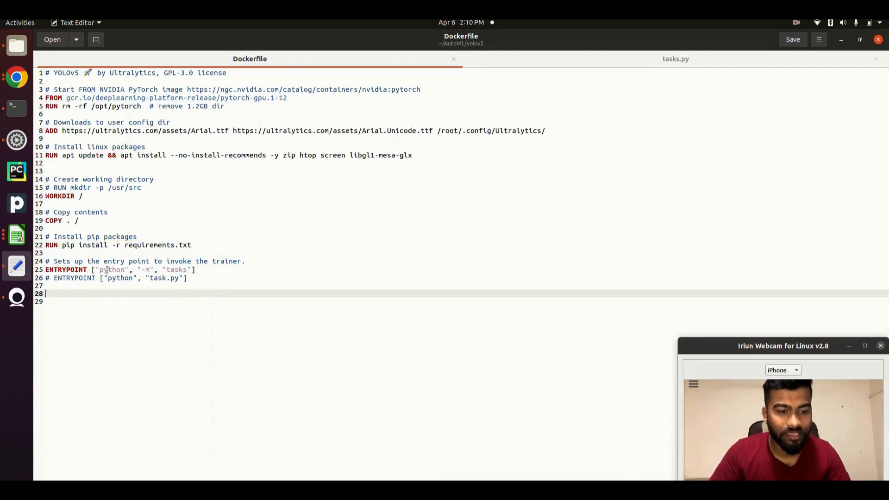
left_click(218, 270)
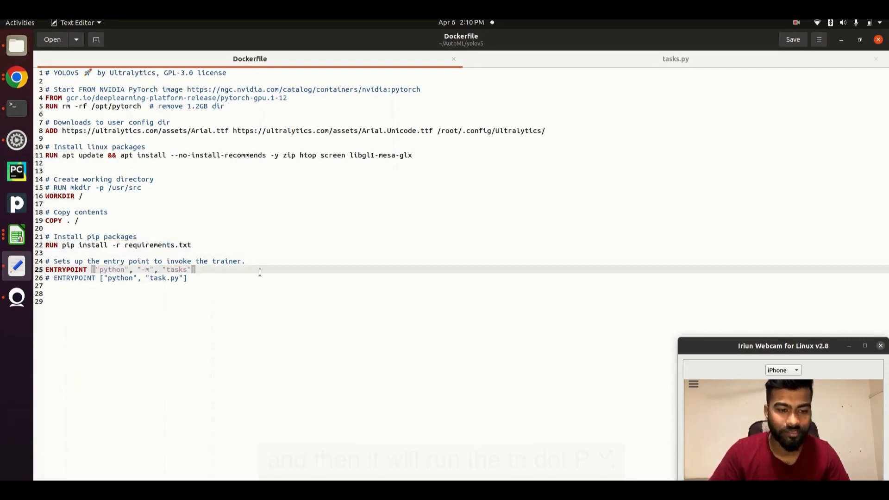
left_click(85, 270)
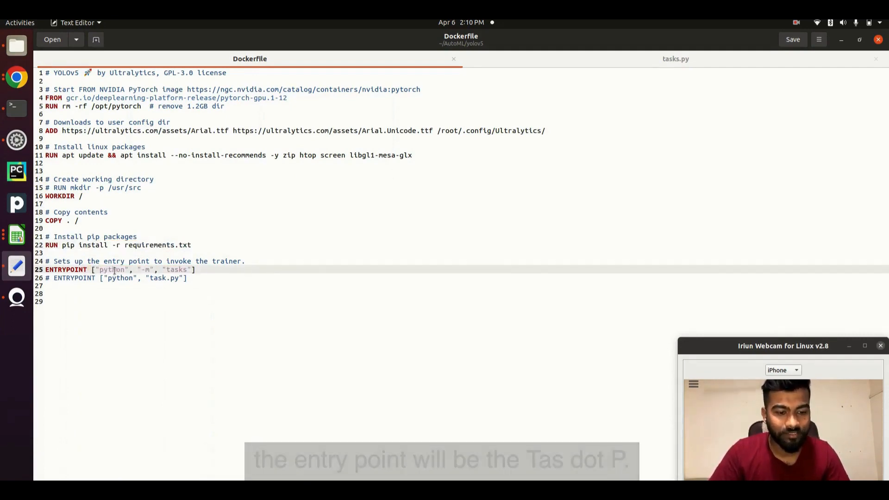
left_click(282, 285)
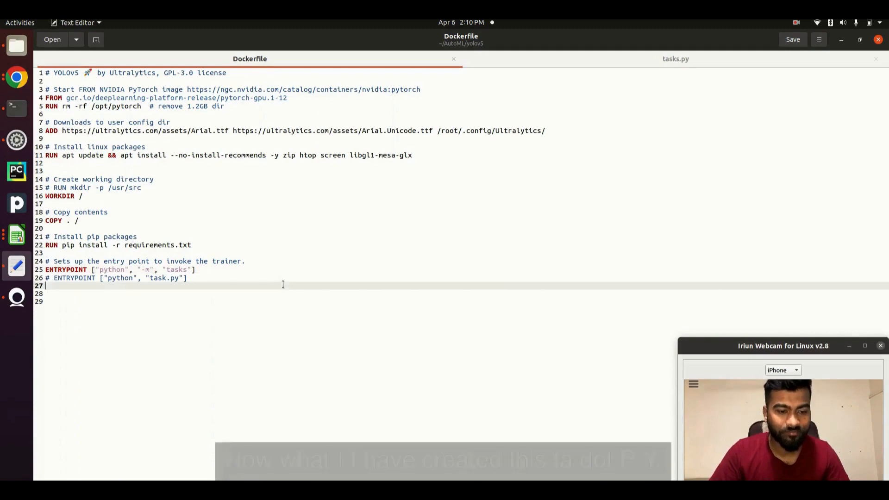
Step: Open tasks.py from the yolov5 folder and examine its YOLOv5 training command
left_click(19, 46)
double_click(318, 133)
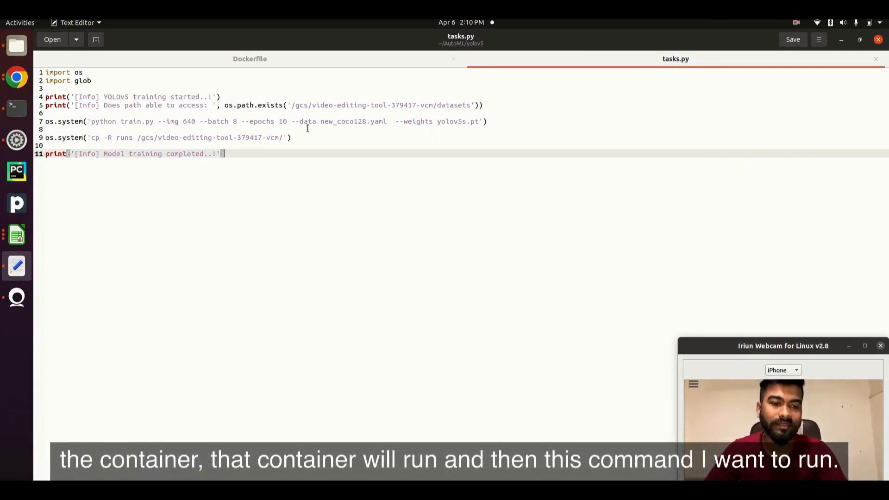
left_click_drag(91, 121, 481, 121)
left_click(466, 137)
left_click_drag(88, 122, 486, 121)
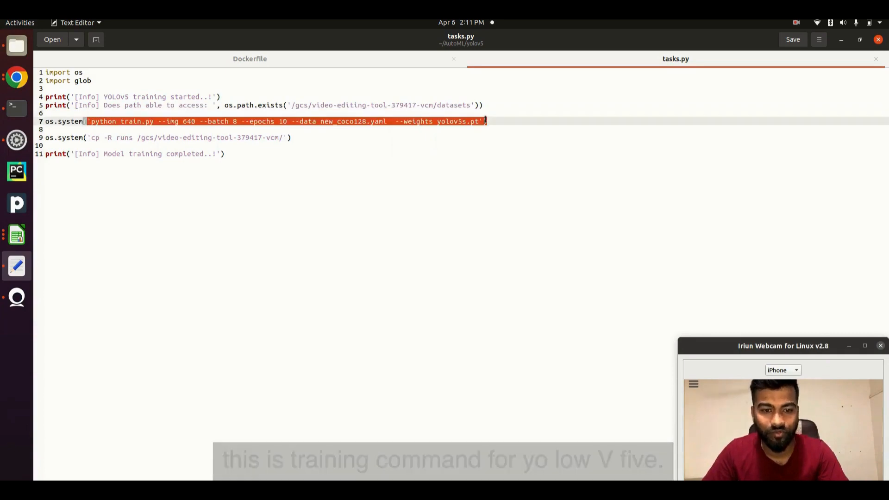
left_click(426, 160)
Step: Look at the training command's individual options in tasks.py, especially the weights and the dataset YAML file
left_click(253, 121)
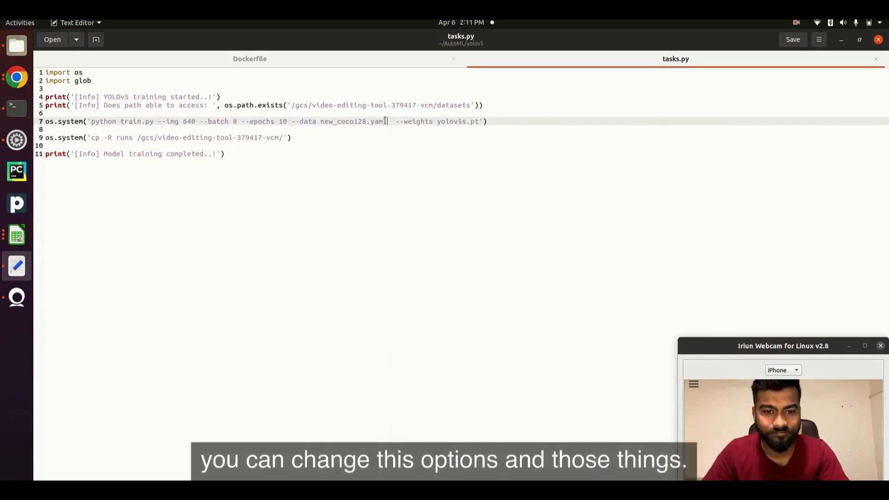
double_click(341, 121)
left_click(459, 122)
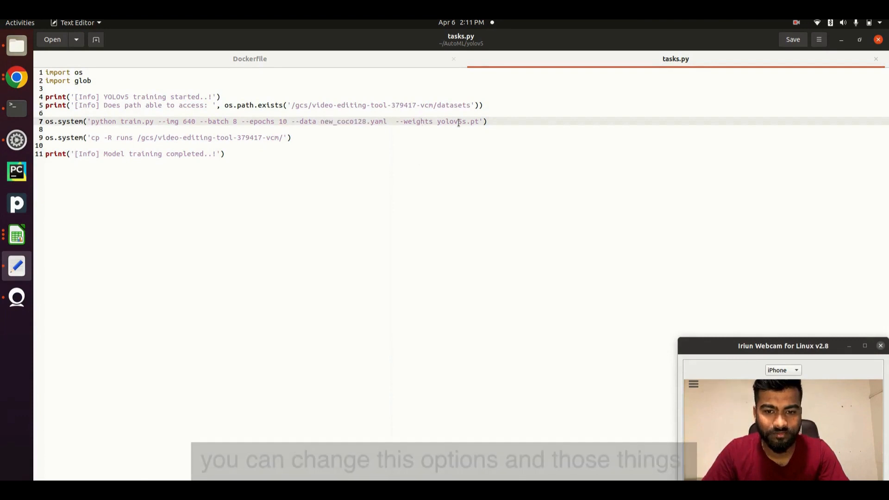
left_click_drag(316, 121, 381, 119)
left_click(386, 129)
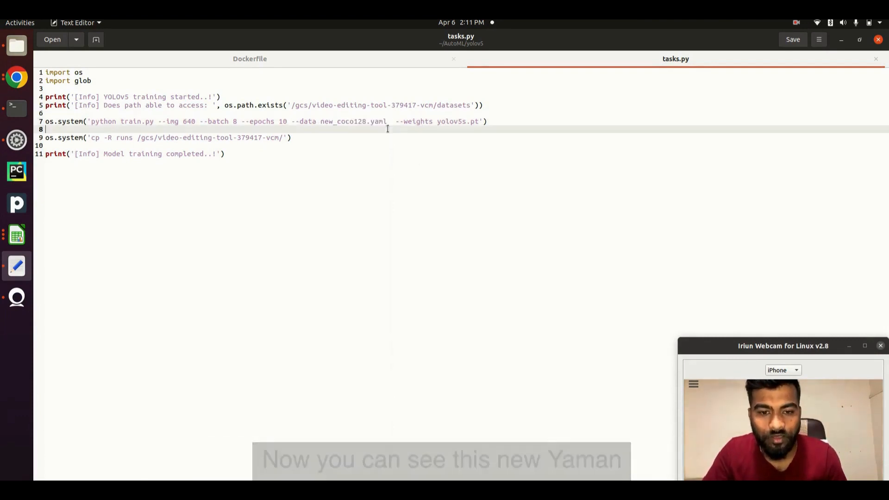
double_click(337, 121)
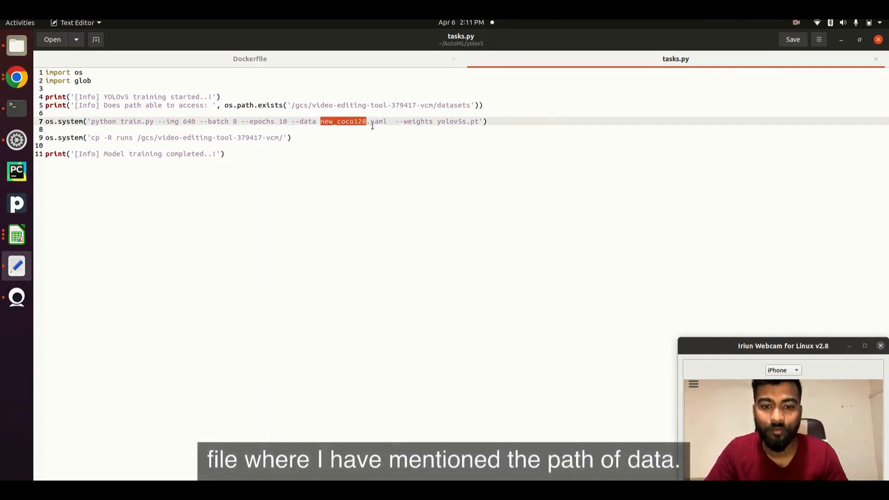
Step: Open new_coco128.yaml from the yolov5 data folder and examine its dataset root path
left_click(16, 46)
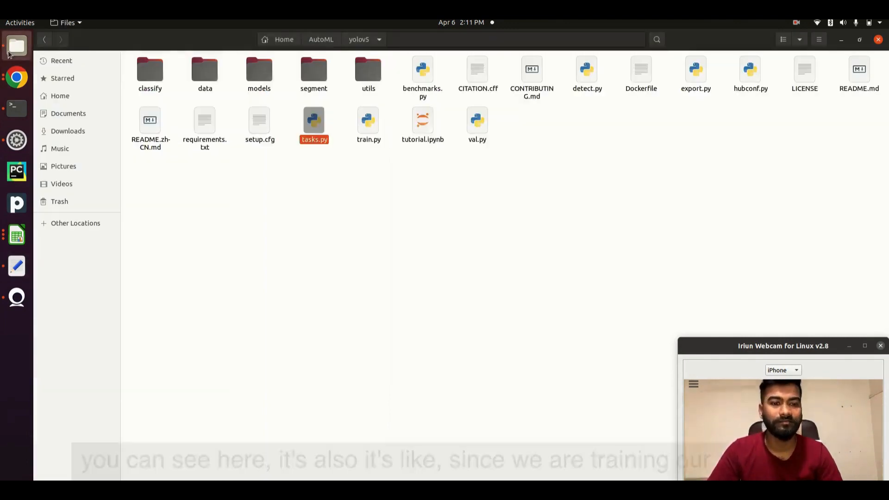
left_click(320, 176)
double_click(204, 70)
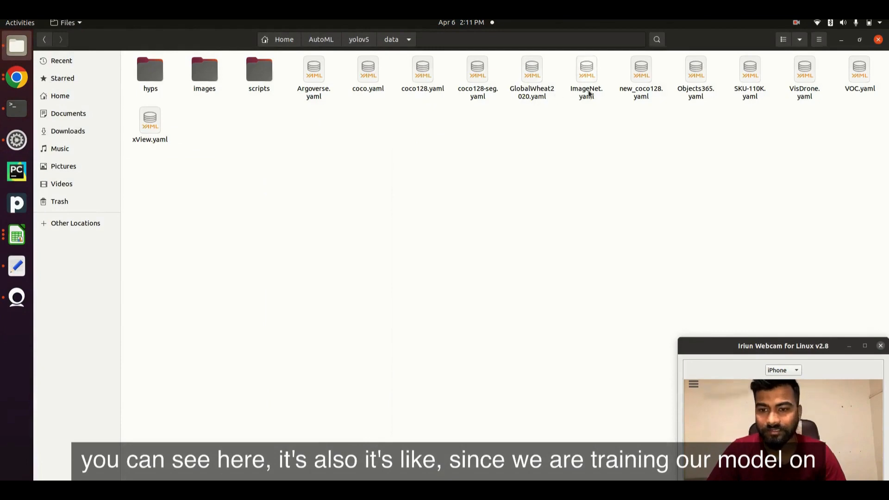
double_click(644, 98)
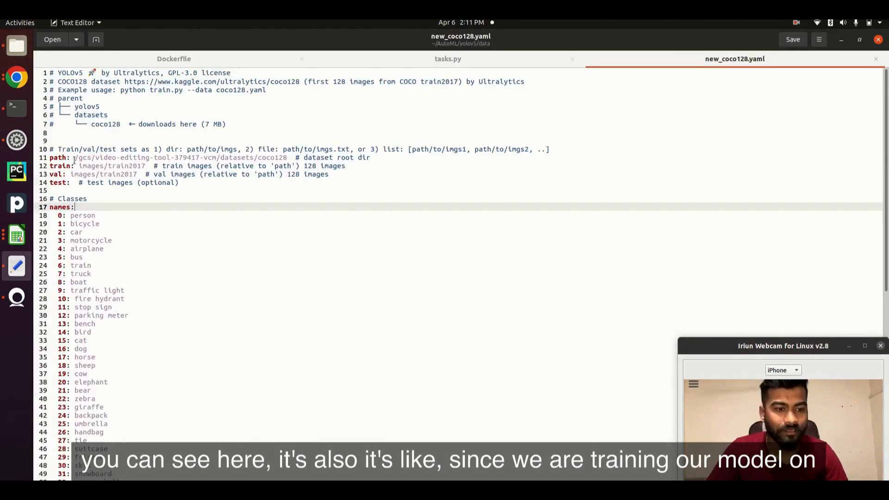
left_click_drag(74, 158, 244, 158)
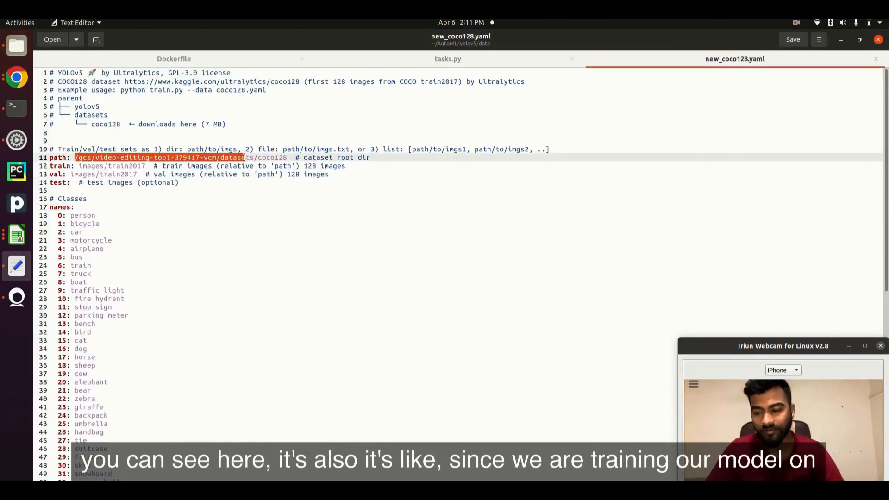
left_click_drag(244, 158, 246, 158)
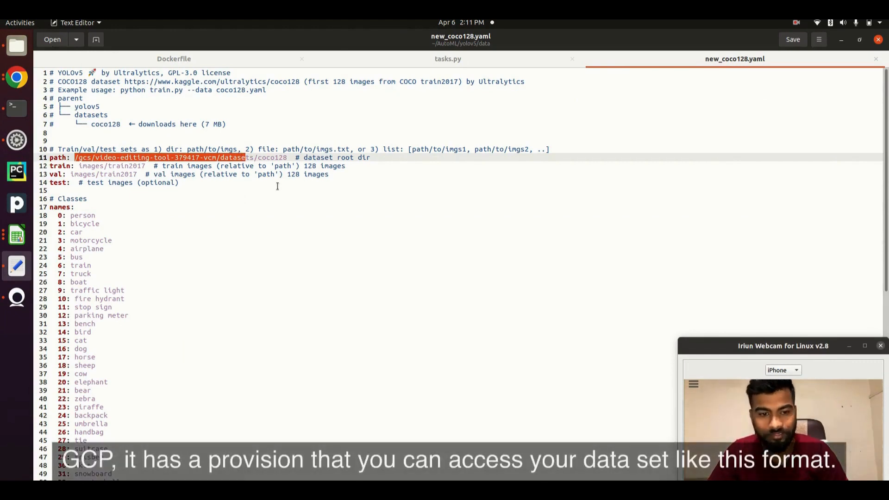
Step: Examine the Cloud Storage mount path that new_coco128.yaml uses to reach the coco128 dataset, including its bucket portion
left_click(394, 169)
left_click_drag(74, 158, 290, 158)
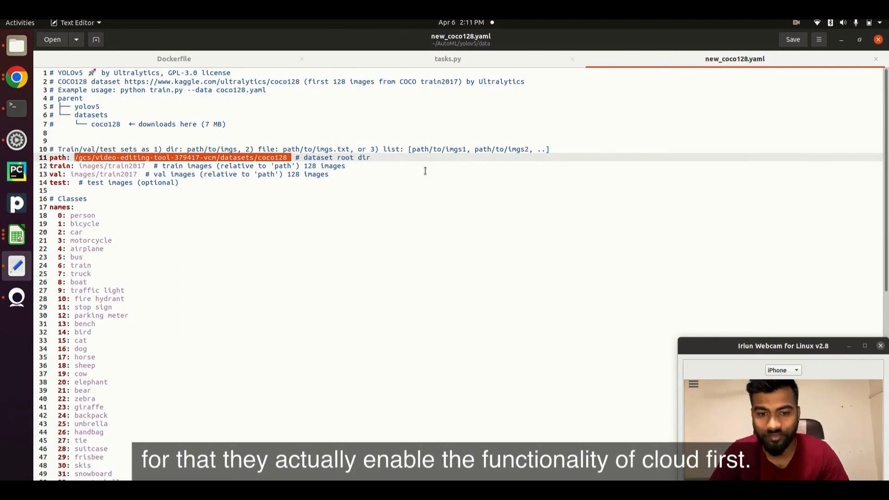
left_click(154, 182)
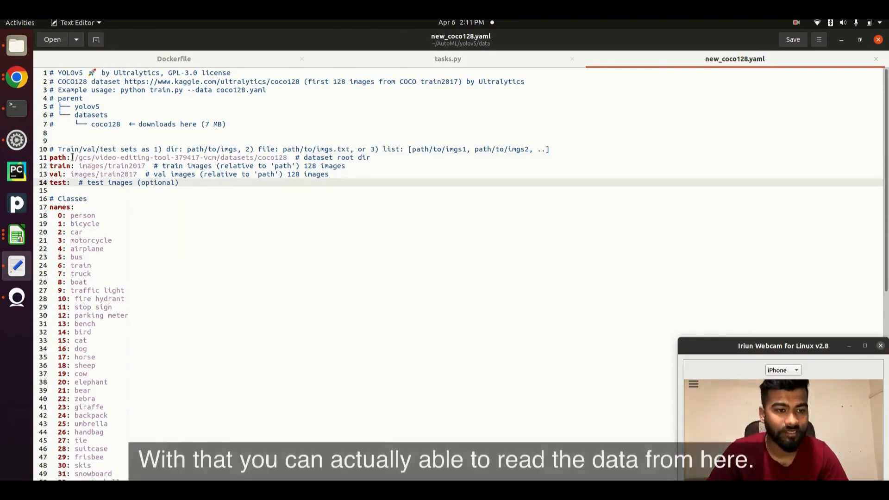
left_click_drag(74, 157, 281, 159)
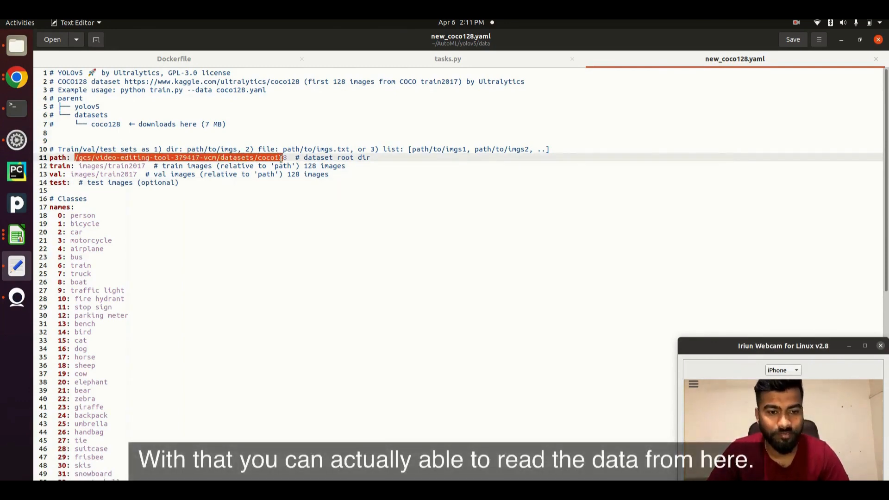
left_click(220, 182)
left_click_drag(77, 158, 135, 158)
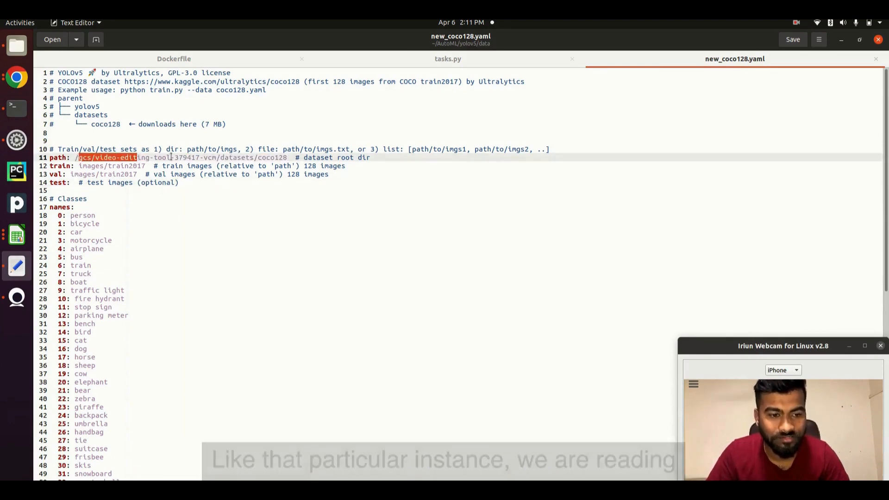
left_click(217, 162)
left_click_drag(224, 158, 74, 156)
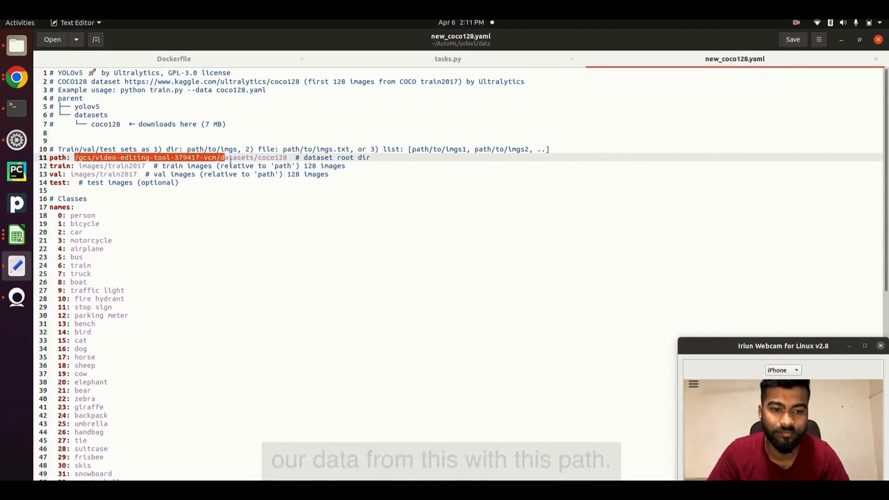
Step: Look at the train and val image folder entries below the dataset root path in new_coco128.yaml
left_click(317, 157)
left_click_drag(300, 157, 143, 166)
left_click(134, 166)
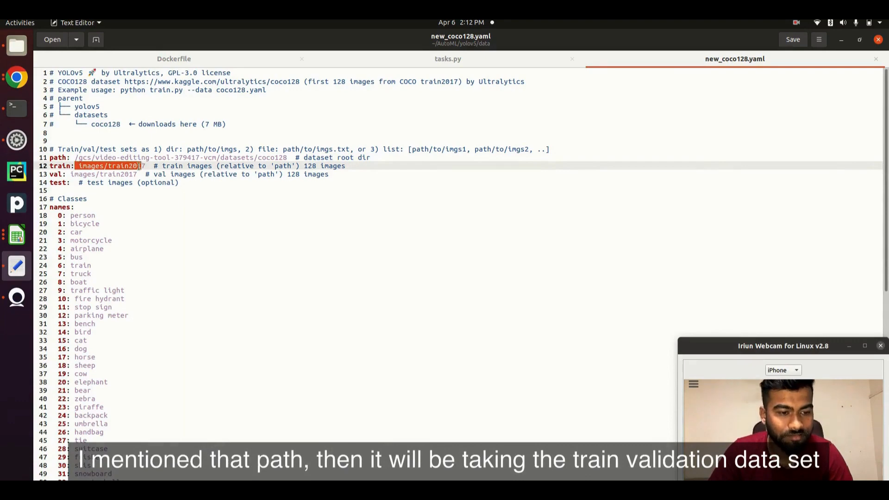
left_click(196, 174)
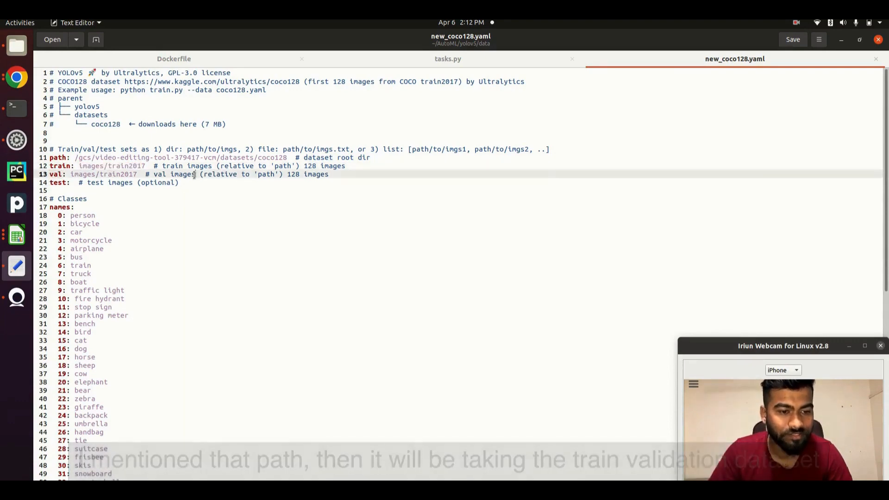
left_click_drag(137, 174, 79, 167)
left_click(203, 166)
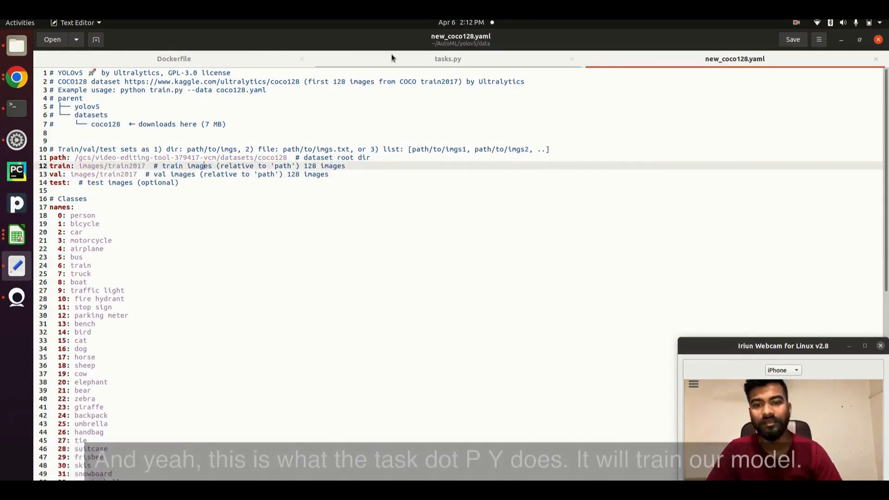
Step: Return to tasks.py and look over the complete train.py command
left_click(416, 59)
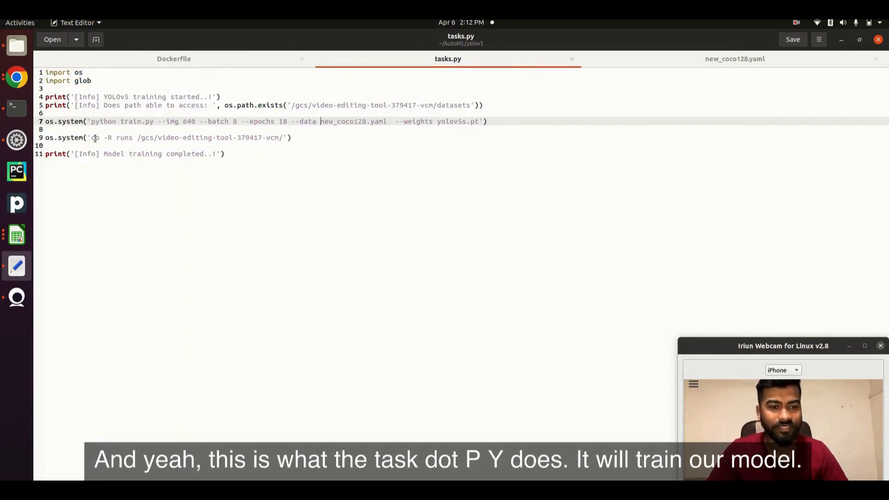
left_click_drag(83, 123, 477, 122)
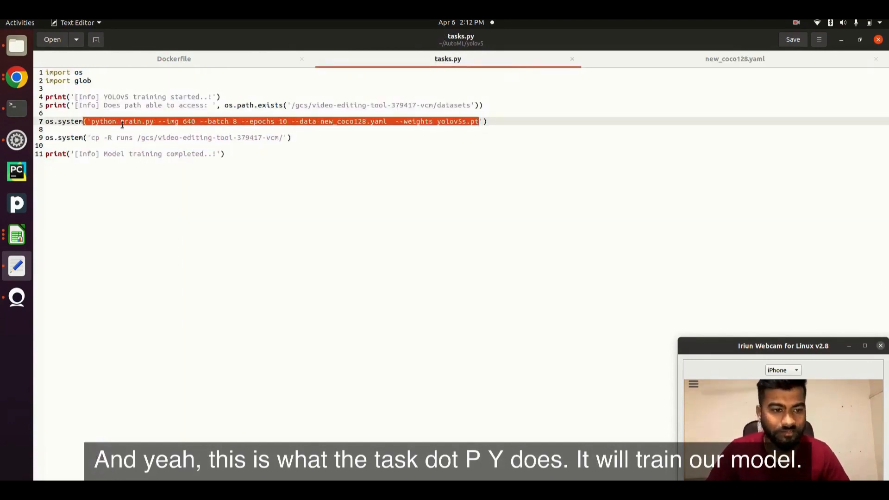
left_click(278, 126)
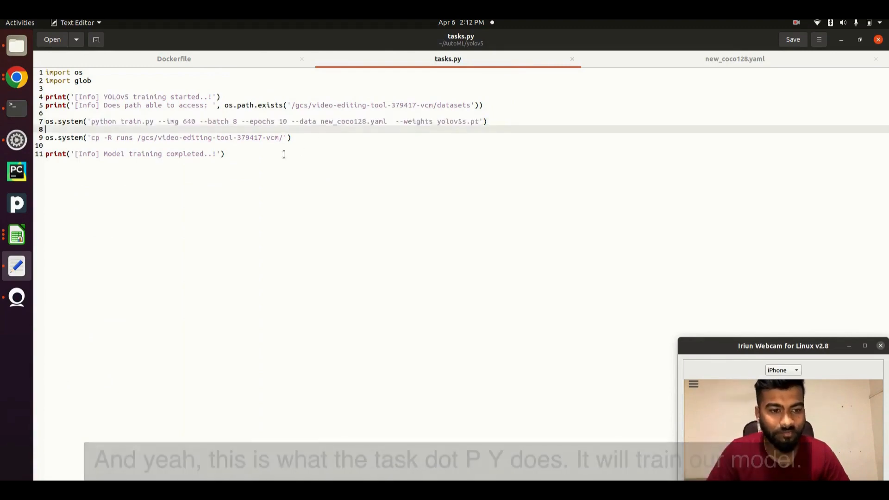
Step: Examine the tasks.py command that copies the runs folder to the Cloud Storage bucket, checking its source and destination
left_click(145, 137)
left_click_drag(137, 138, 272, 138)
left_click(262, 154)
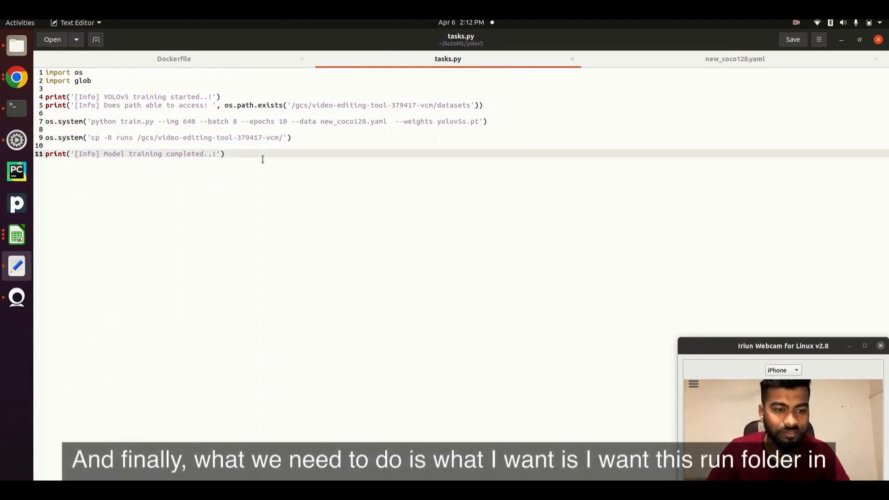
left_click(123, 135)
double_click(125, 139)
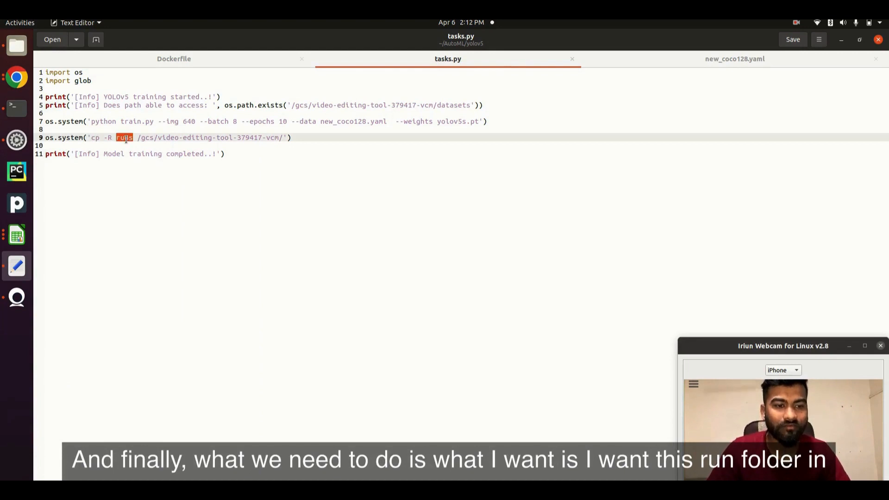
left_click_drag(136, 138, 159, 137)
double_click(273, 138)
left_click(282, 145)
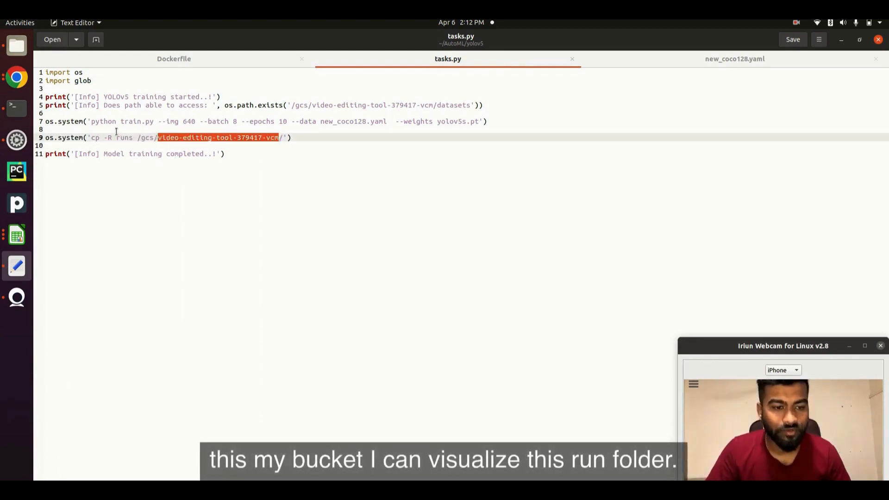
double_click(127, 138)
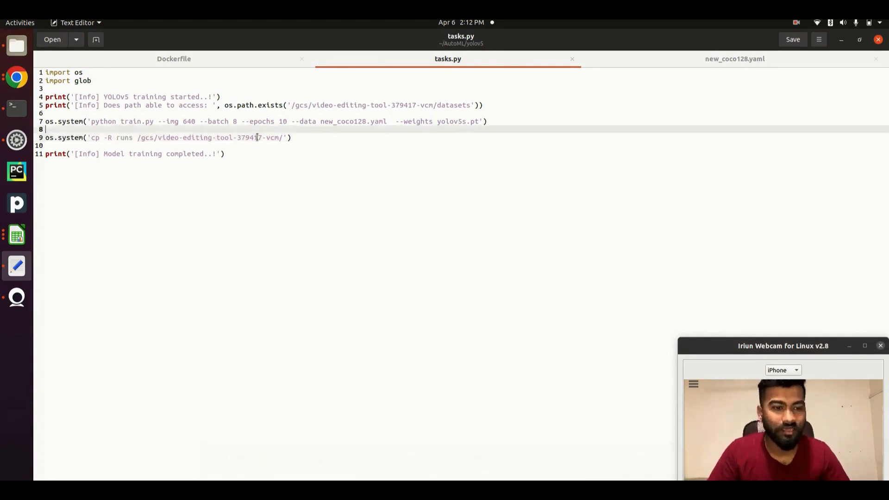
Step: Check the training-completed log line in tasks.py and bring up the terminal
left_click_drag(234, 157, 40, 154)
left_click(235, 153)
left_click_drag(225, 155, 95, 154)
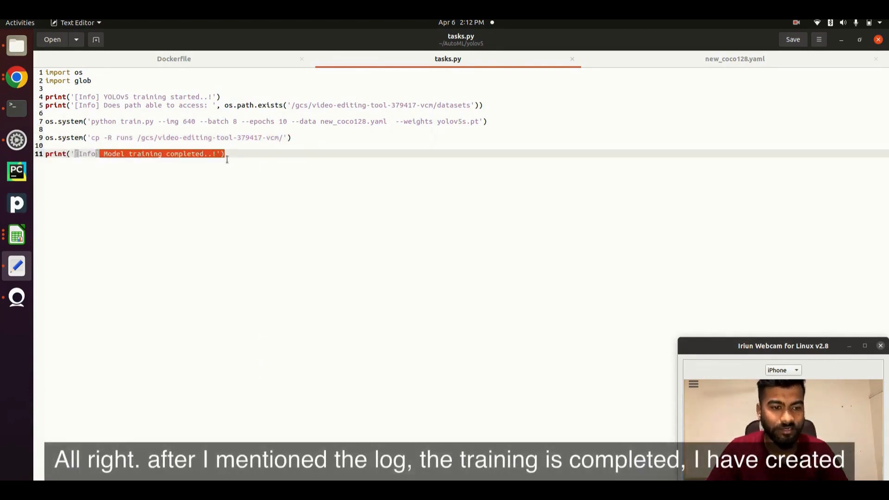
left_click(227, 157)
left_click(11, 86)
left_click(17, 108)
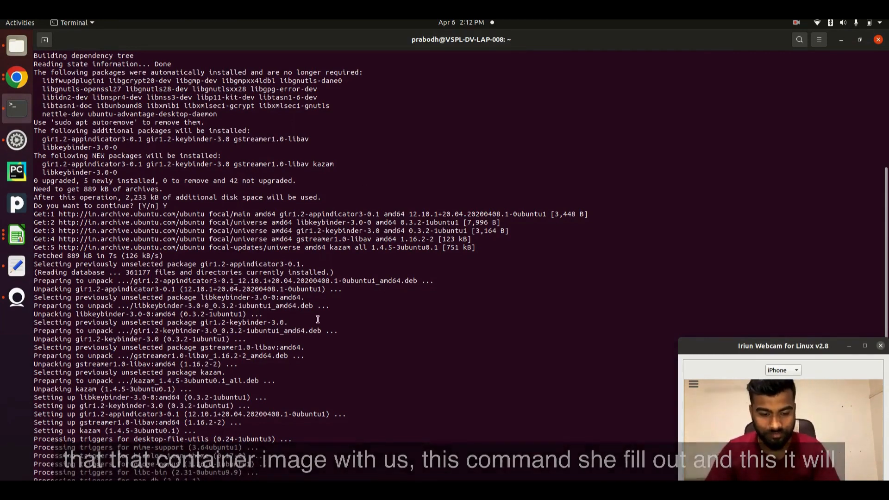
Step: Switch to Chrome and set the custom container image to the latest yolov5-training-pipeline image from Container Registry
left_click(19, 75)
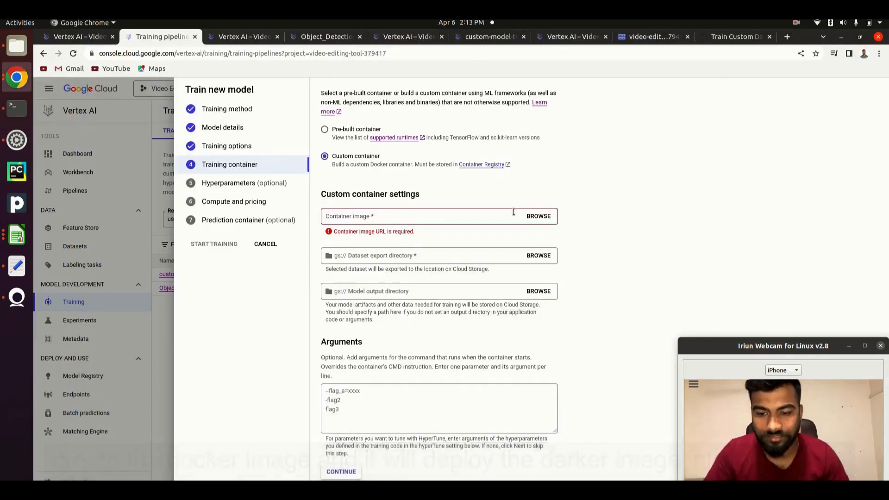
left_click(539, 219)
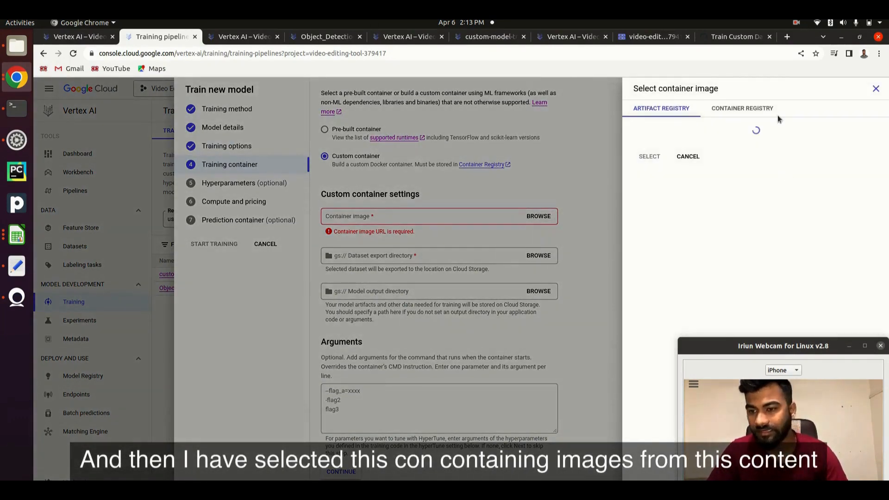
left_click(764, 110)
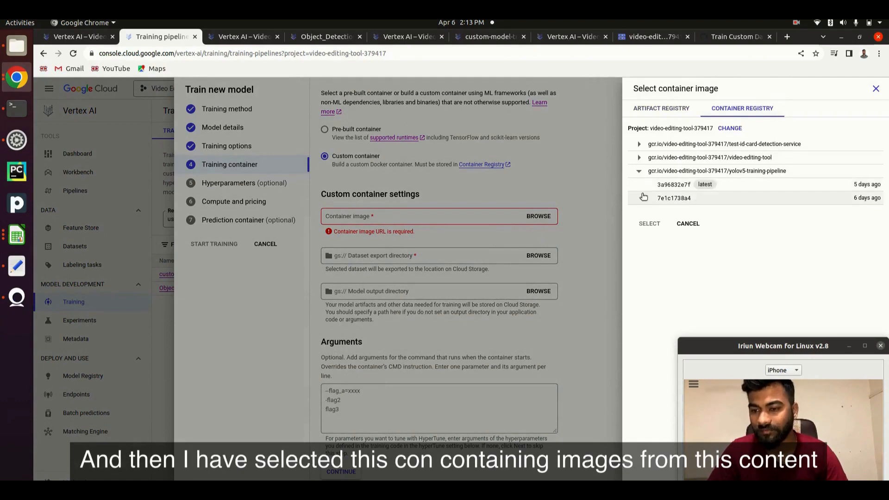
left_click(673, 187)
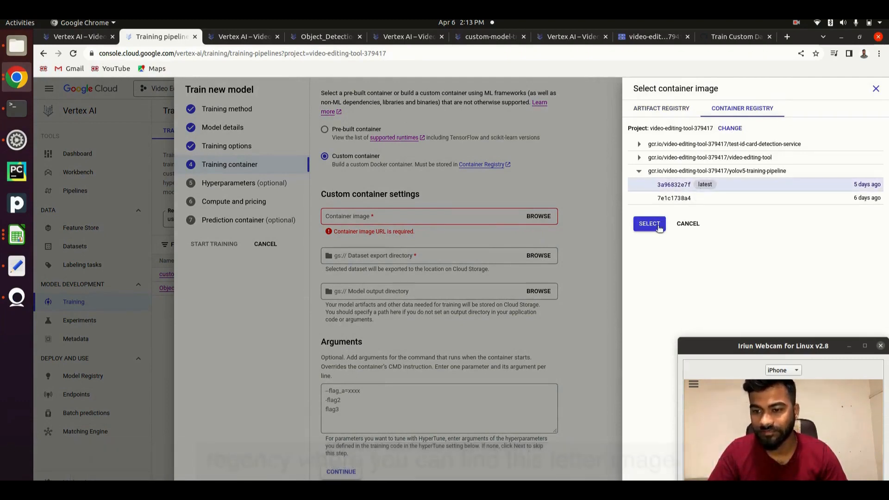
left_click(651, 224)
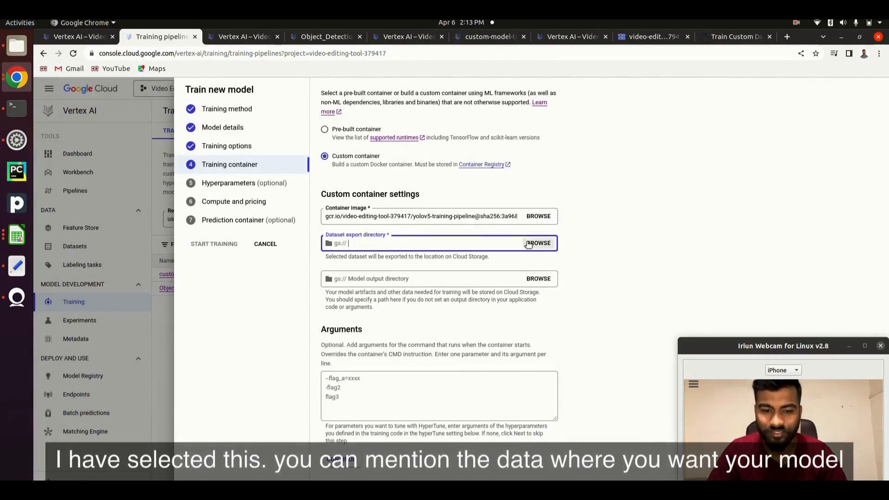
Step: Set the dataset export directory to the video-editing-tool-379417-vcm bucket, leaving the model output directory and arguments empty
left_click(391, 279)
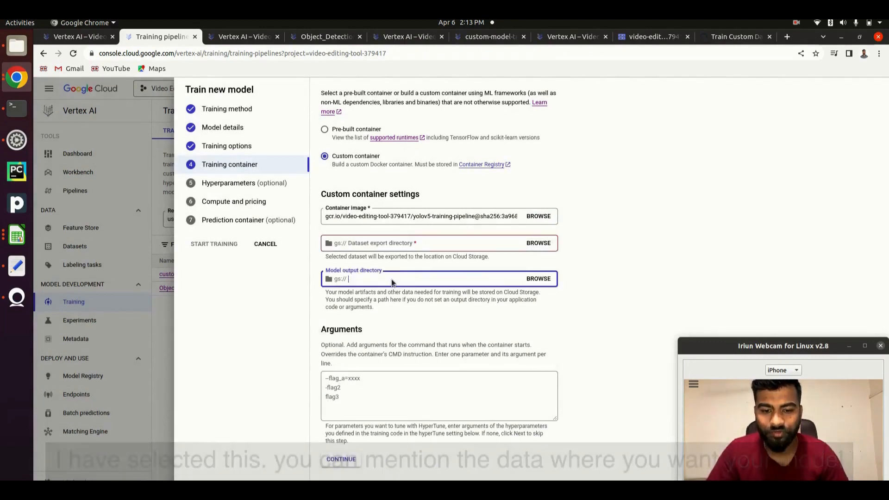
left_click(391, 246)
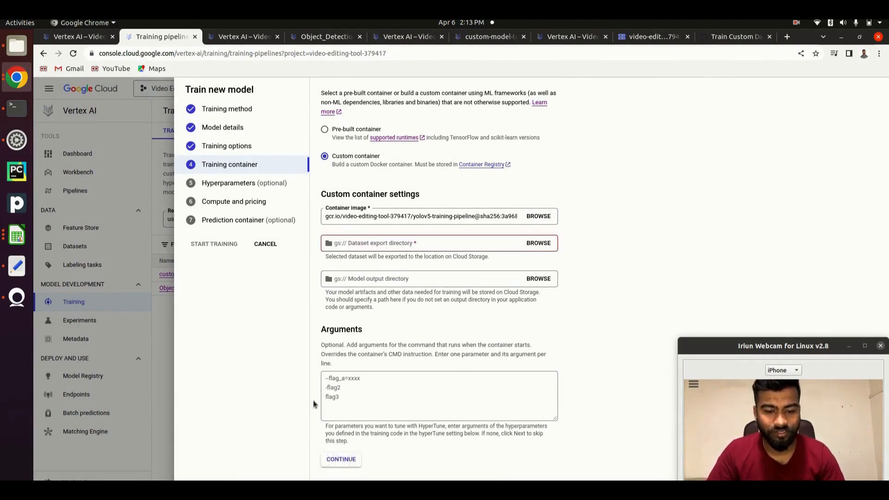
left_click(352, 459)
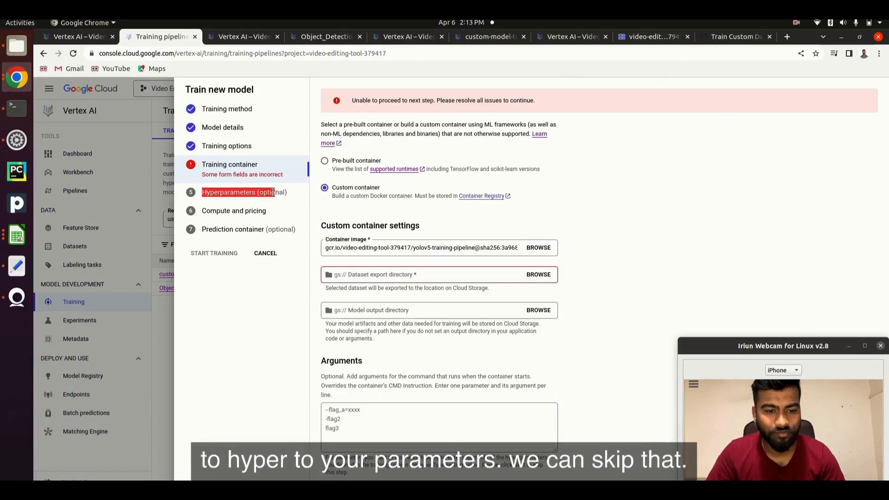
left_click_drag(202, 211, 279, 212)
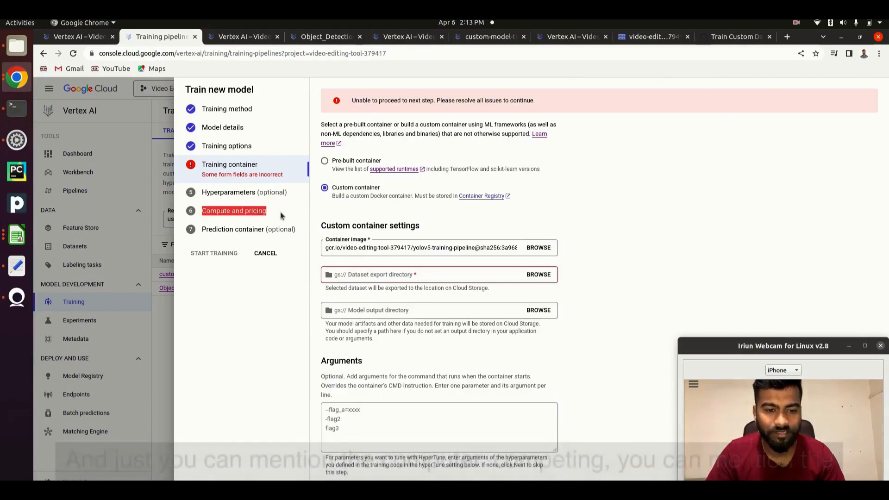
double_click(218, 211)
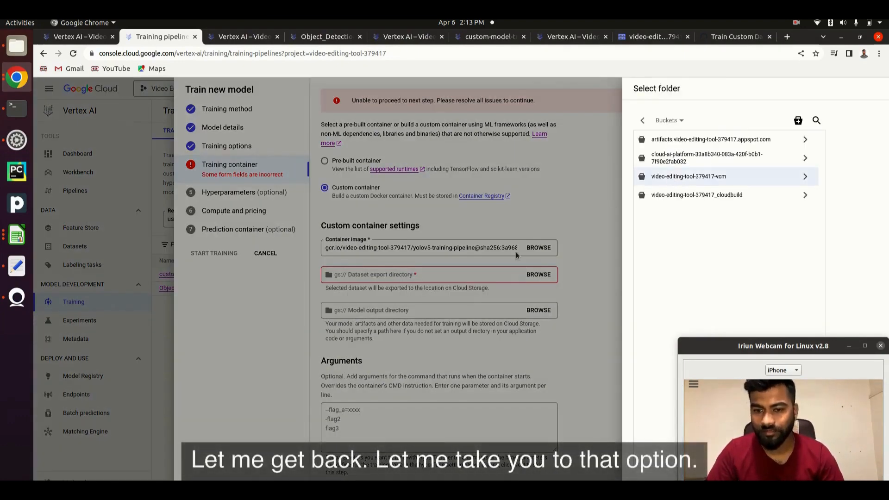
left_click(648, 467)
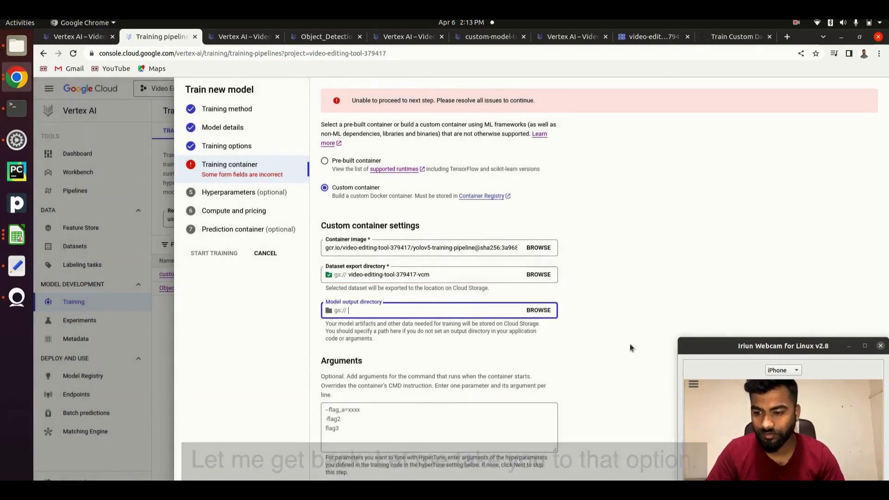
Step: Skip the optional hyperparameters, open the Compute and pricing settings, and browse the Standard machine types for worker pool 0
left_click(236, 192)
left_click(236, 202)
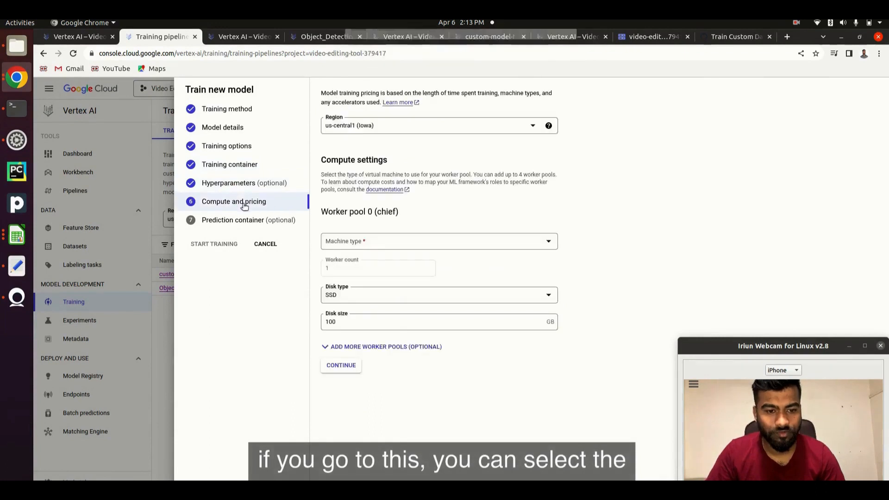
left_click(368, 240)
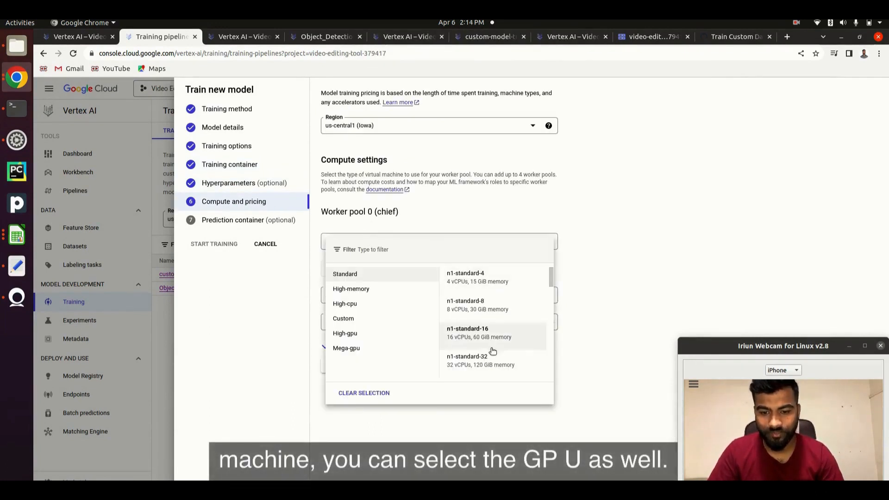
scroll(494, 350, "down", 3)
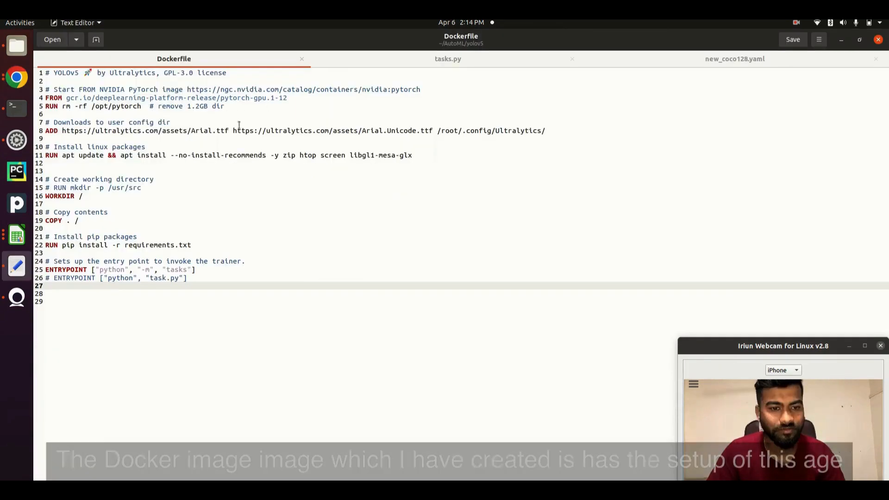
Step: Check the pytorch-gpu.1-12 base image line in the Dockerfile and switch back to Chrome
left_click_drag(66, 98, 217, 97)
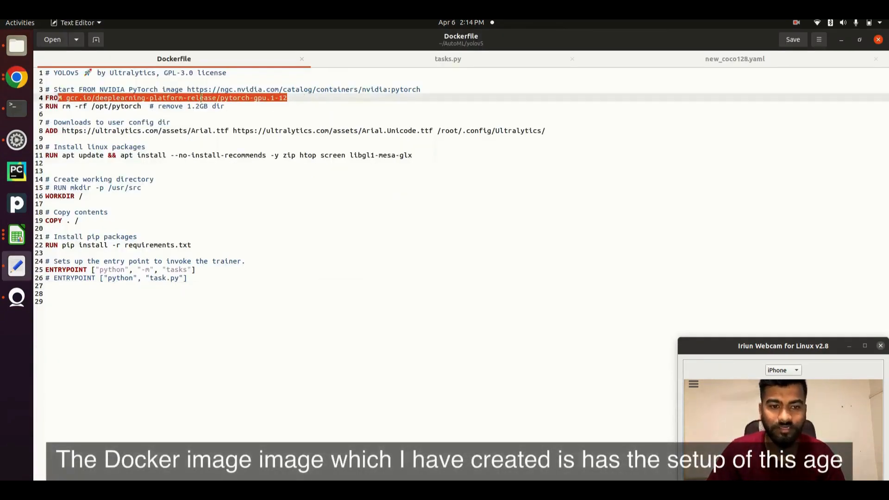
left_click_drag(287, 98, 133, 98)
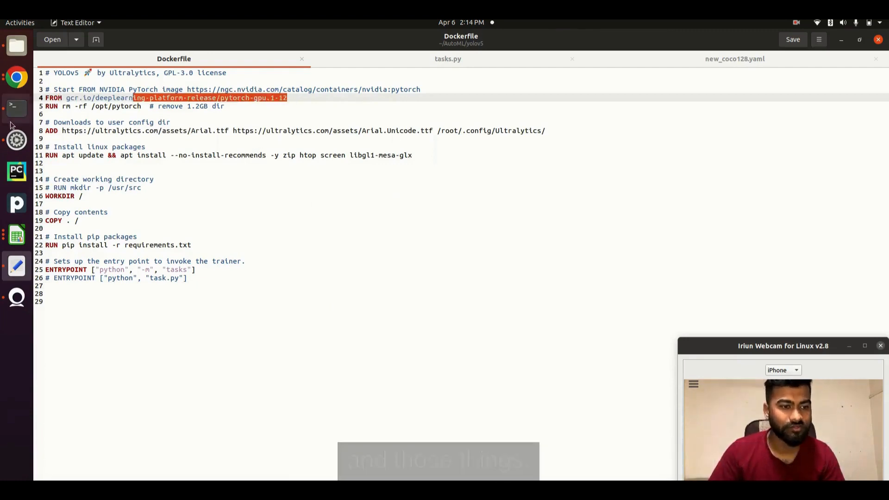
left_click(17, 77)
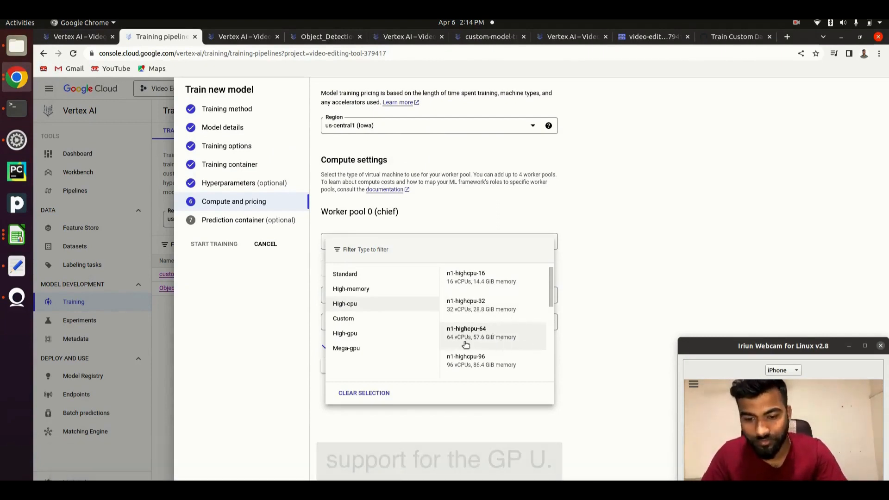
Step: Browse the High-cpu machine types for worker pool 0 without choosing one, and review the disk type and disk size settings
scroll(496, 350, "down", 5)
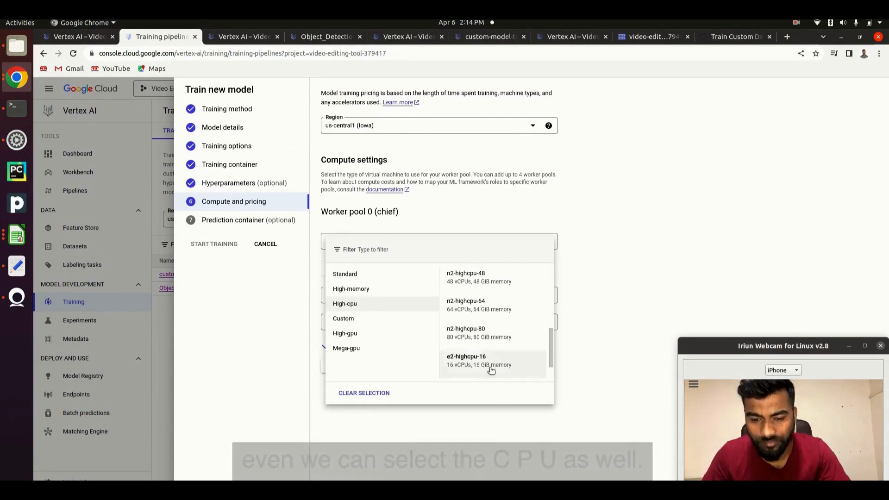
left_click(419, 426)
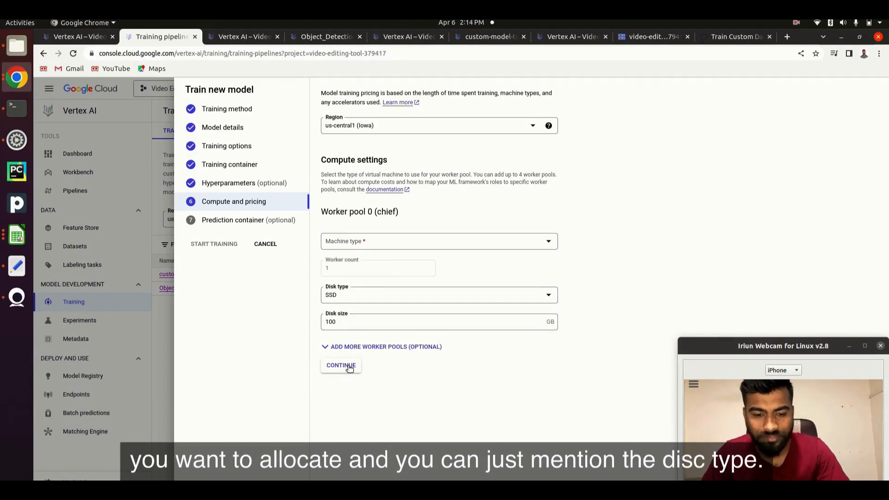
left_click(390, 327)
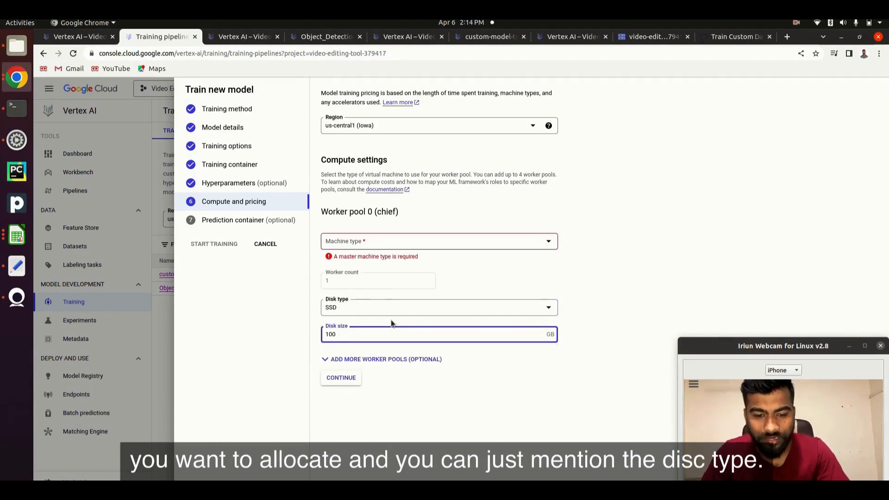
left_click(389, 377)
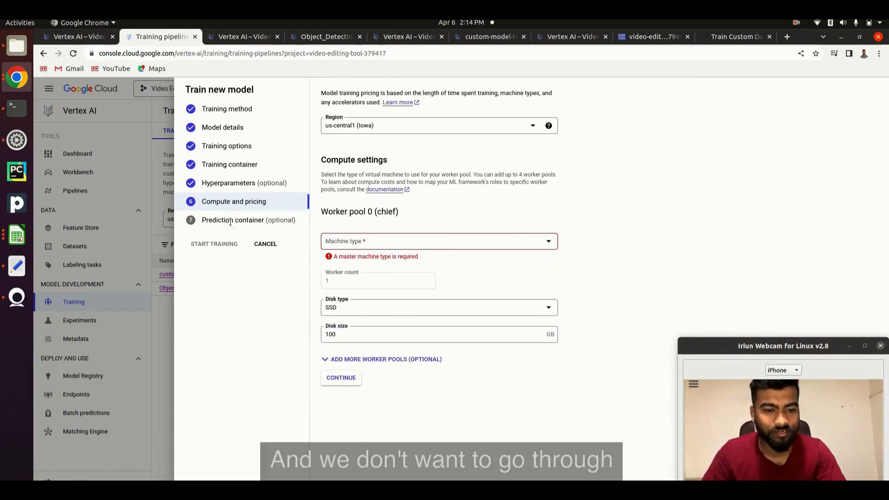
Step: Leave the optional prediction container unconfigured, cancel the new training pipeline, and bring up the Vertex AI Datasets page
left_click_drag(276, 220, 311, 223)
left_click(294, 225)
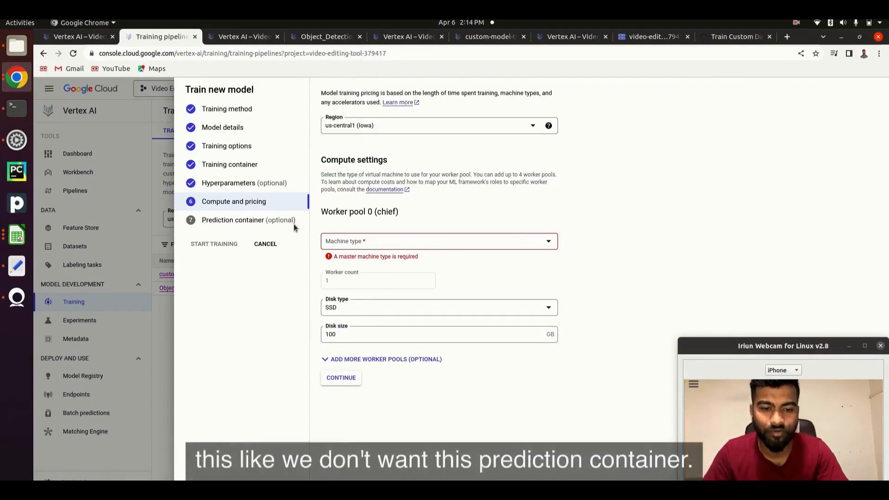
triple_click(293, 224)
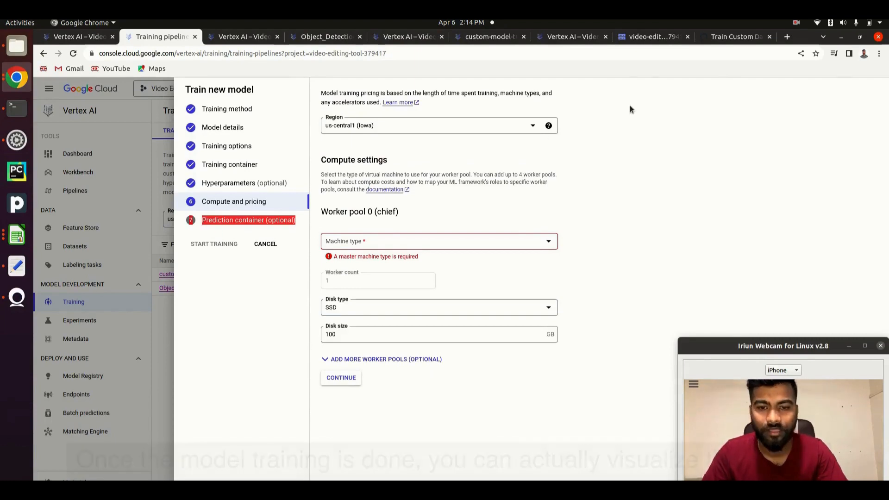
left_click(279, 244)
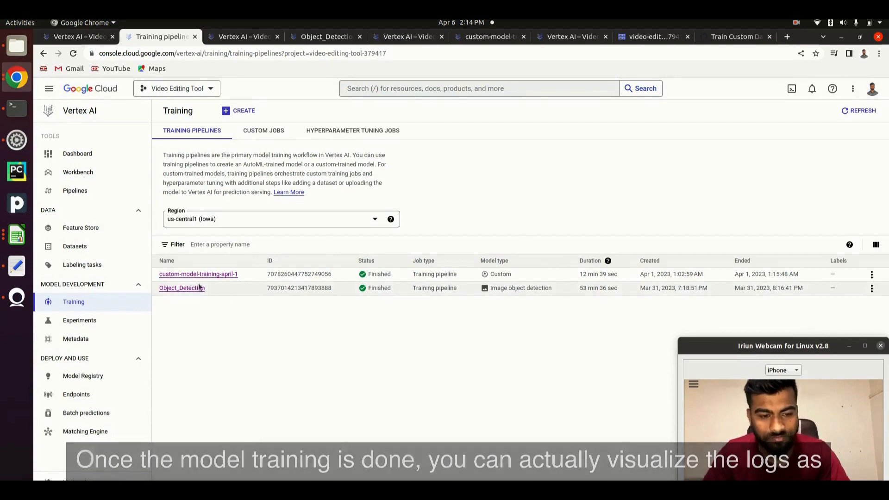
left_click(255, 38)
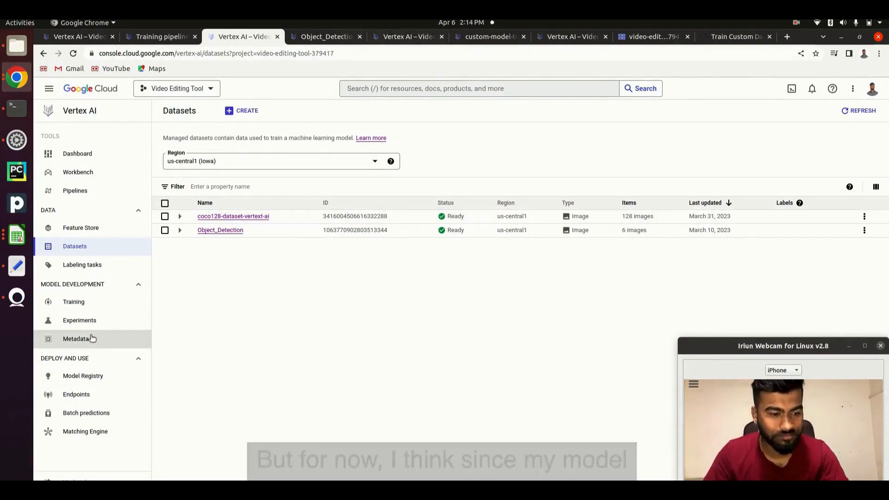
left_click(104, 311)
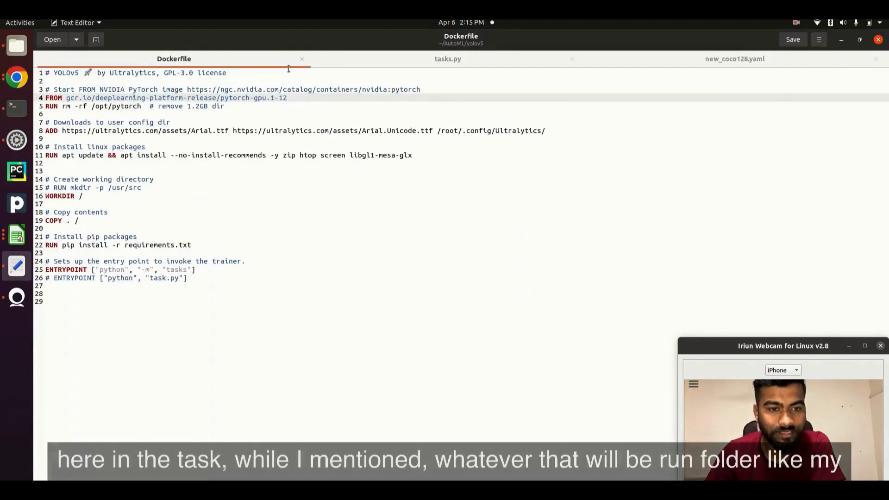
Step: Examine the line in tasks.py that copies the runs folder to the video-editing-tool-379417-vcm bucket
left_click(414, 61)
double_click(222, 137)
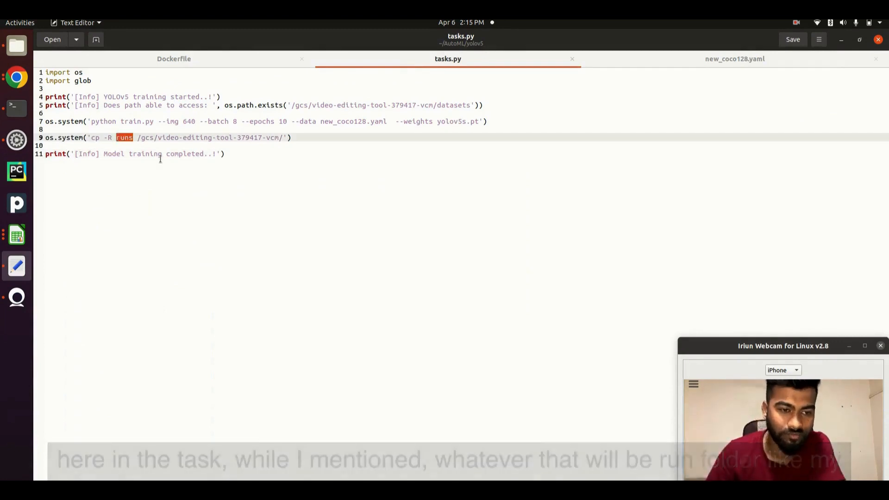
left_click(134, 166)
left_click_drag(138, 138, 187, 137)
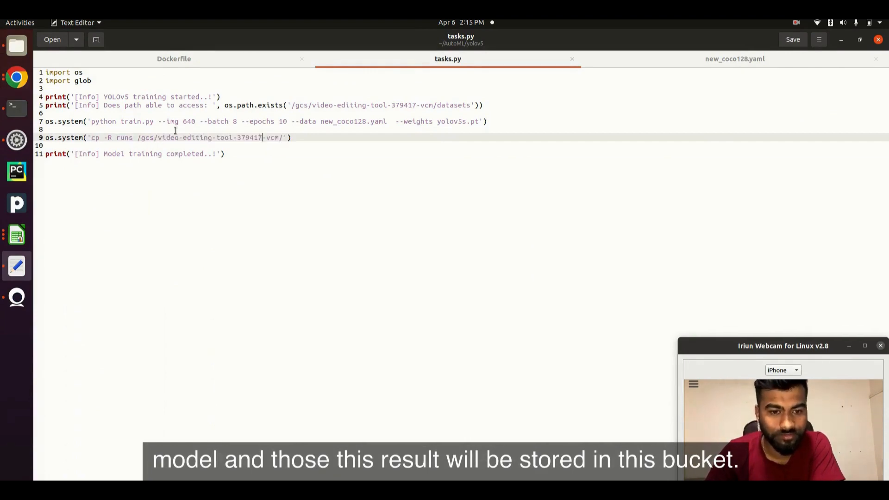
Step: Switch to Chrome and browse the bucket's runs/train/exp training results down to the weights folder
left_click(16, 77)
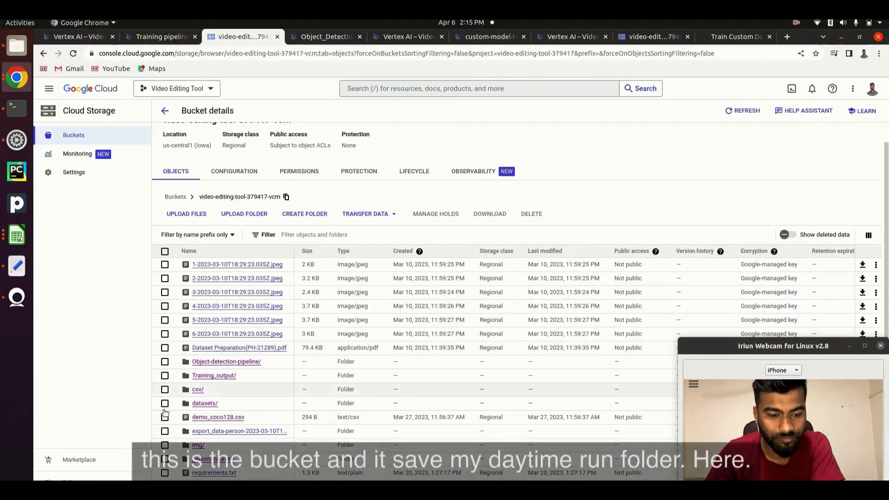
left_click(266, 429)
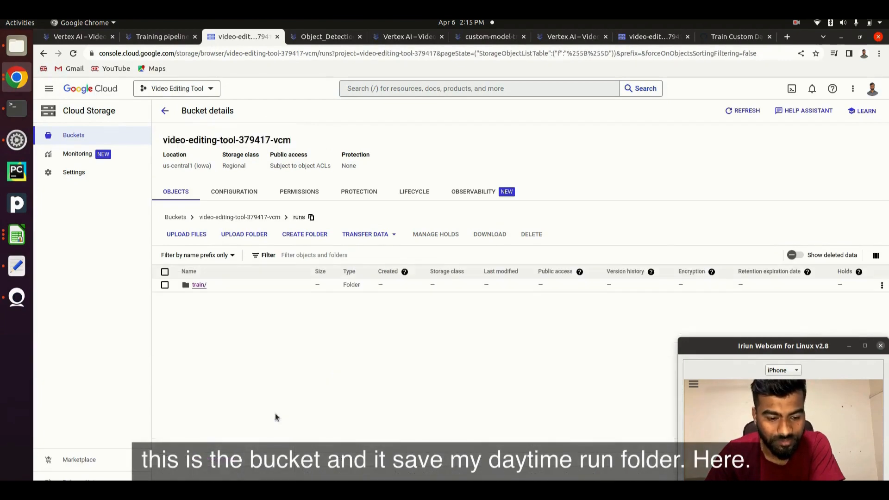
left_click(199, 285)
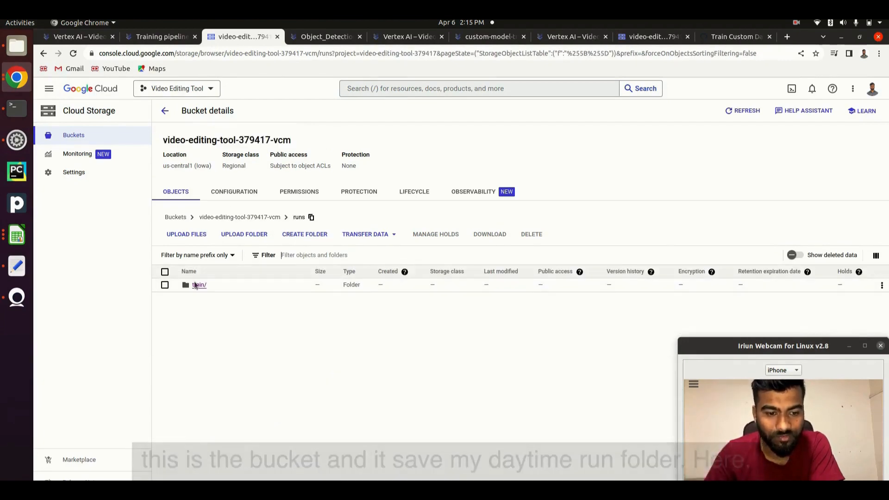
left_click(197, 284)
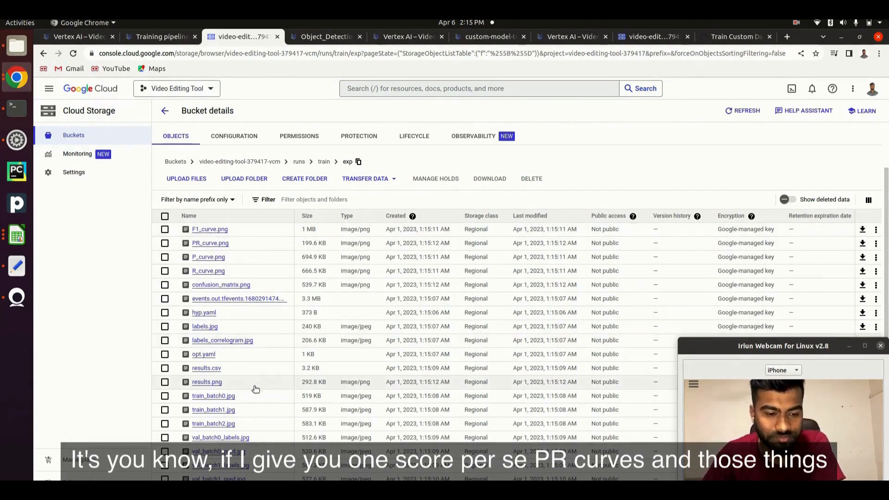
scroll(223, 266, "down", 1)
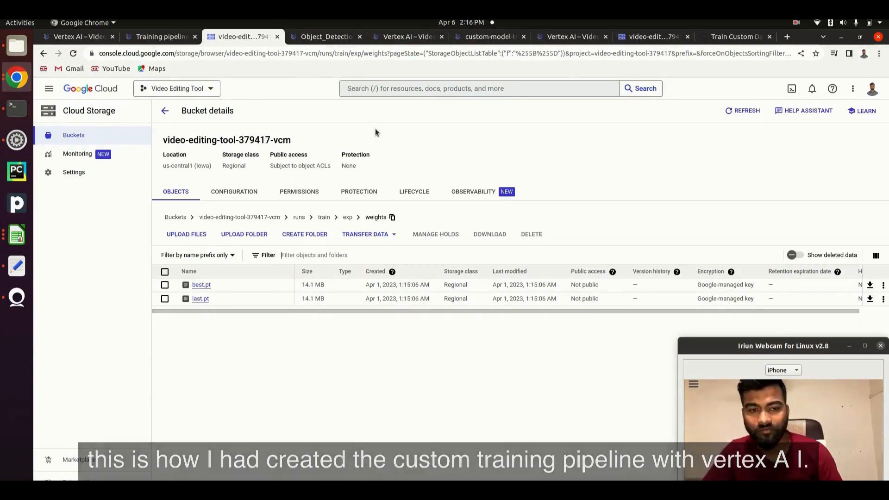
Step: Return to the Vertex AI Datasets page listing the coco128 dataset
left_click(145, 38)
left_click(90, 41)
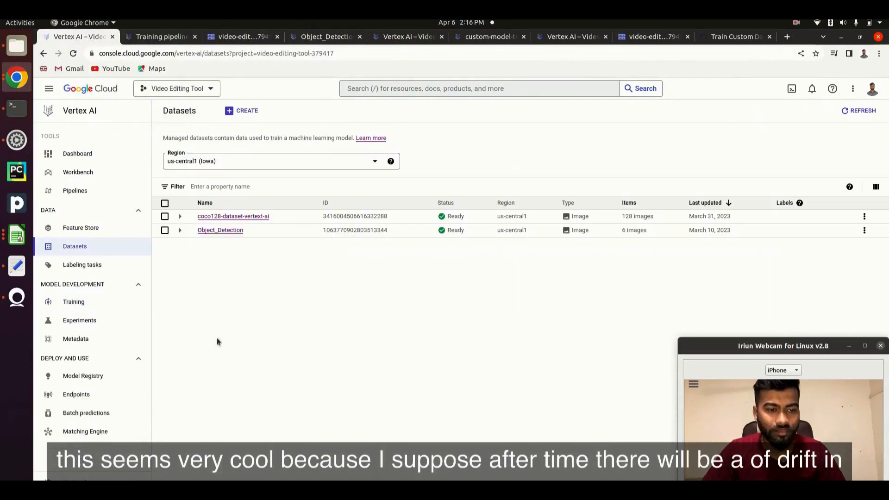